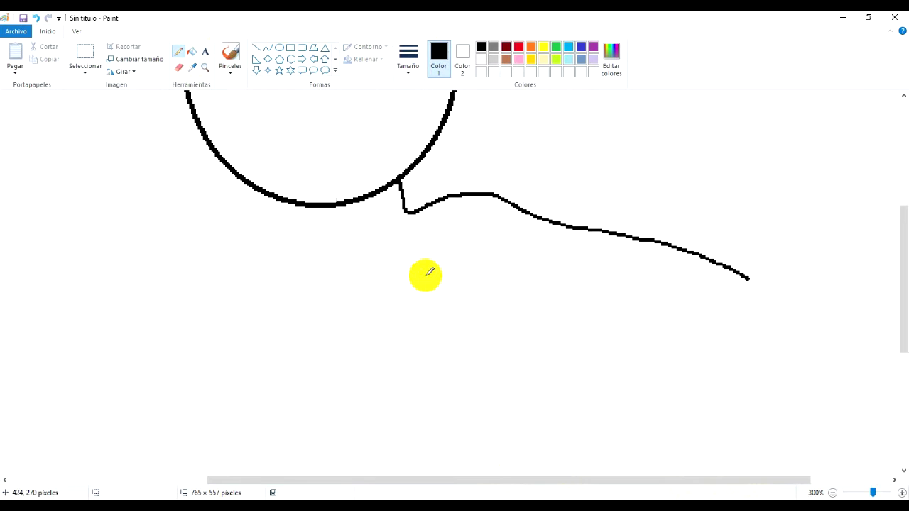
Step: Draw the underside of the outstretched arm and close it with a hand showing curled fingers
{"action": "mouse_move", "coordinate": [424, 272]}
{"action": "left_mouse_down"}
{"action": "mouse_move", "coordinate": [511, 268]}
{"action": "mouse_move", "coordinate": [663, 301]}
{"action": "left_mouse_up"}
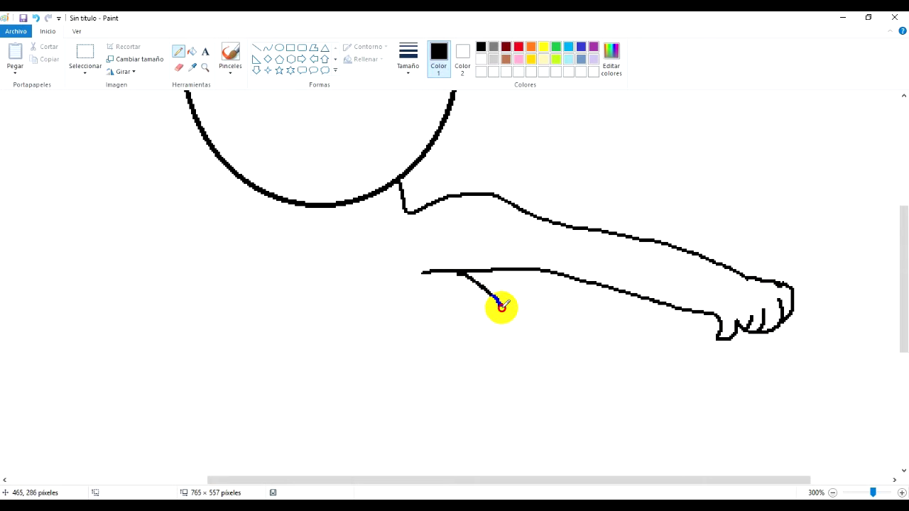
Step: Sketch the torso's side from the outstretched arm's armpit down around a rounded hip
{"action": "left_click_drag", "start_coordinate": [502, 307], "coordinate": [514, 369]}
{"action": "scroll", "coordinate": [511, 346], "scroll_direction": "down", "scroll_amount": 5}
{"action": "mouse_move", "coordinate": [508, 184]}
{"action": "left_mouse_down"}
{"action": "mouse_move", "coordinate": [542, 279]}
{"action": "mouse_move", "coordinate": [426, 410]}
{"action": "left_mouse_up"}
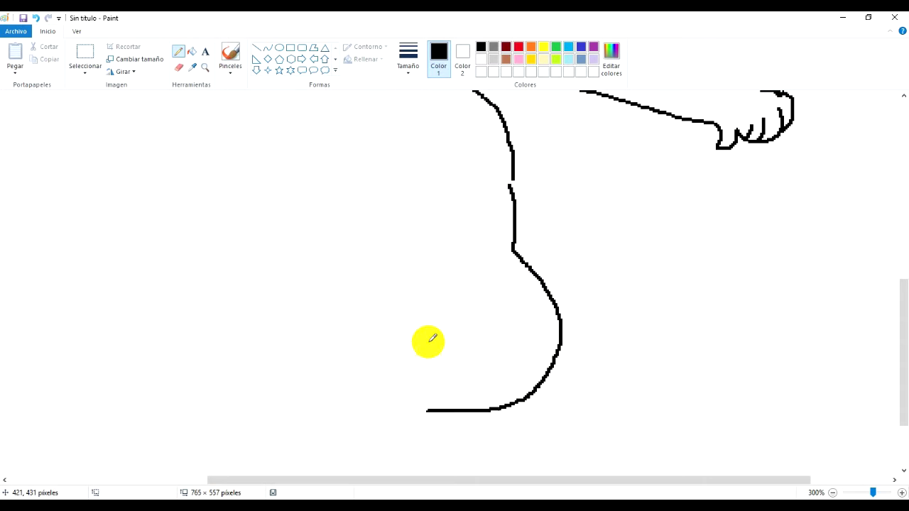
Step: Erase the torso and hip curve drawn below the outstretched arm
{"action": "scroll", "coordinate": [428, 342], "scroll_direction": "up", "scroll_amount": 3}
{"action": "left_click", "coordinate": [205, 67]}
{"action": "right_click", "coordinate": [316, 305]}
{"action": "right_click", "coordinate": [317, 305]}
{"action": "left_click", "coordinate": [317, 287]}
{"action": "left_click", "coordinate": [180, 67]}
{"action": "left_click_drag", "start_coordinate": [529, 325], "coordinate": [555, 370]}
{"action": "mouse_move", "coordinate": [541, 292]}
{"action": "left_mouse_down"}
{"action": "mouse_move", "coordinate": [522, 259]}
{"action": "mouse_move", "coordinate": [530, 347]}
{"action": "mouse_move", "coordinate": [444, 489]}
{"action": "mouse_move", "coordinate": [572, 383]}
{"action": "mouse_move", "coordinate": [577, 408]}
{"action": "left_mouse_up"}
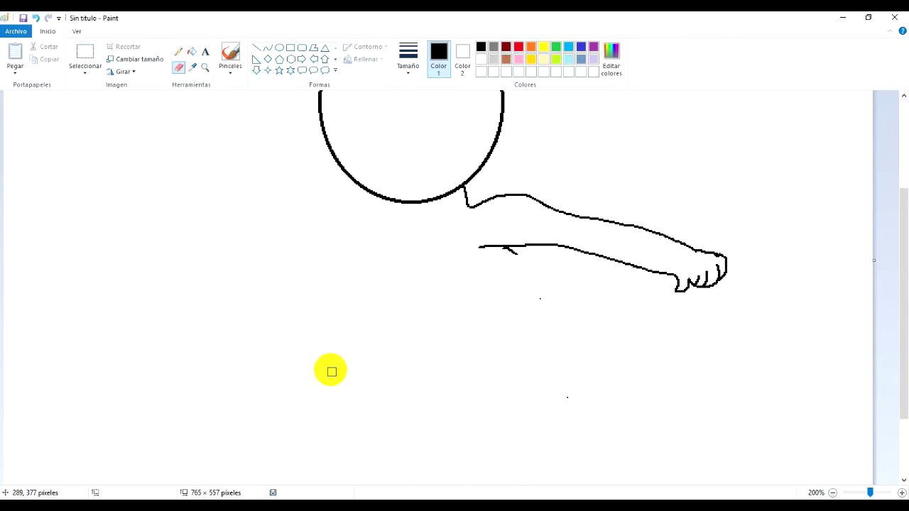
Step: Draw the torso's side from the armpit over the hip into one leg, with a pointed foot and inner leg line
{"action": "left_click", "coordinate": [178, 51]}
{"action": "mouse_move", "coordinate": [477, 248]}
{"action": "left_mouse_down"}
{"action": "mouse_move", "coordinate": [512, 277]}
{"action": "mouse_move", "coordinate": [535, 396]}
{"action": "mouse_move", "coordinate": [518, 437]}
{"action": "mouse_move", "coordinate": [428, 477]}
{"action": "left_mouse_up"}
{"action": "scroll", "coordinate": [436, 417], "scroll_direction": "down", "scroll_amount": 2}
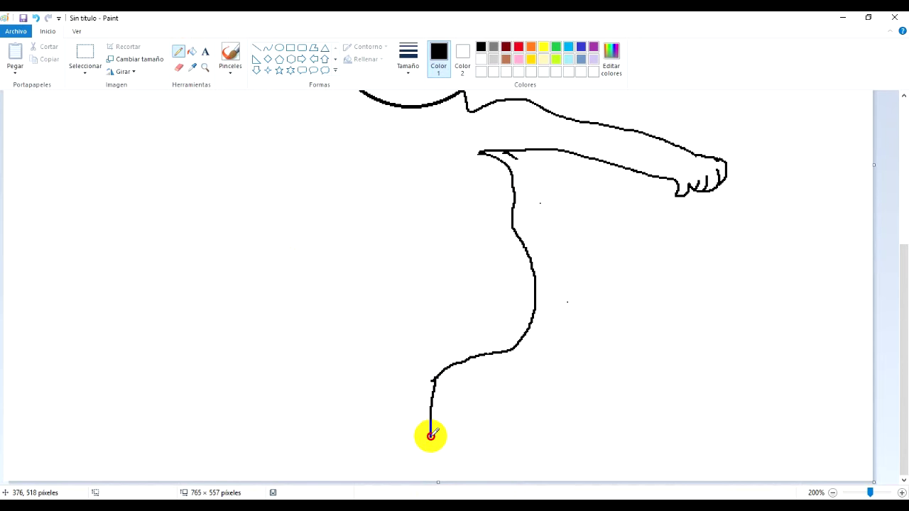
{"action": "left_click_drag", "start_coordinate": [431, 435], "coordinate": [377, 456]}
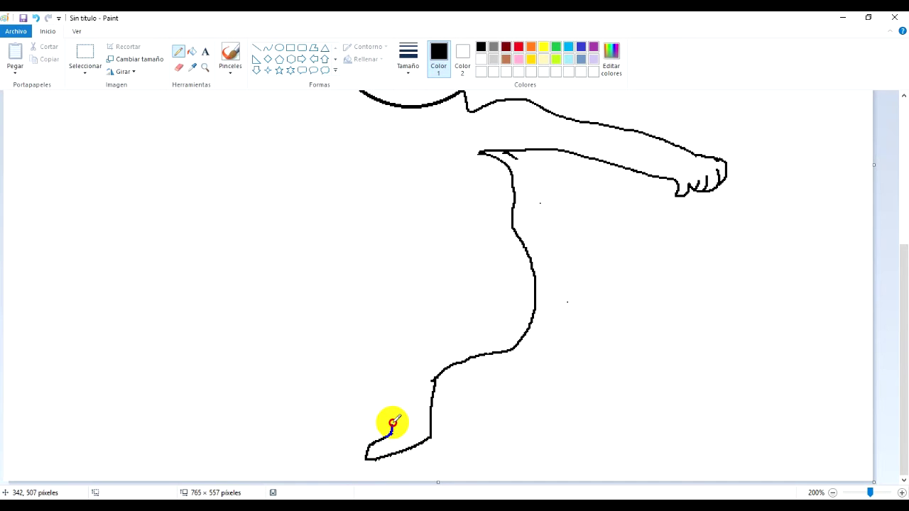
{"action": "left_click_drag", "start_coordinate": [392, 423], "coordinate": [400, 343]}
Step: Draw the neck's other side and a bent, raised arm with a fingered hand beside the head
{"action": "scroll", "coordinate": [394, 355], "scroll_direction": "up", "scroll_amount": 4}
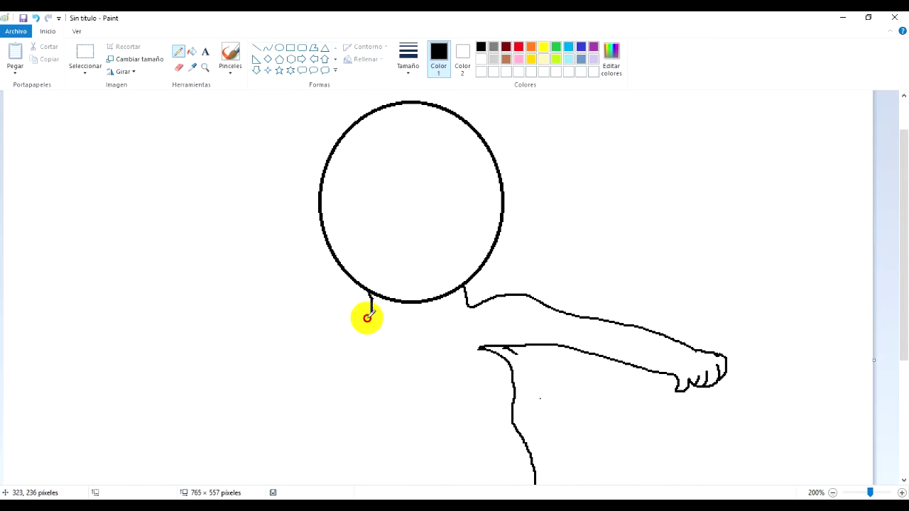
{"action": "mouse_move", "coordinate": [325, 325]}
{"action": "left_mouse_down"}
{"action": "mouse_move", "coordinate": [287, 295]}
{"action": "mouse_move", "coordinate": [283, 261]}
{"action": "left_mouse_up"}
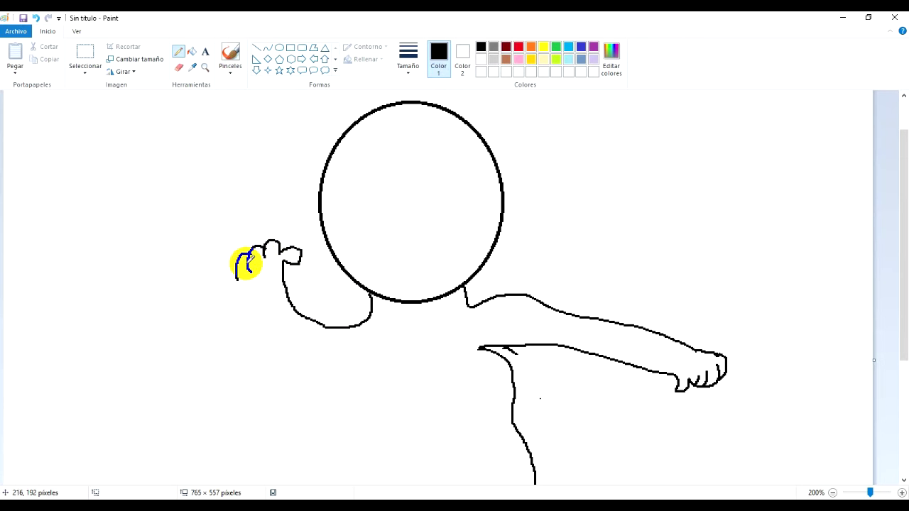
{"action": "mouse_move", "coordinate": [255, 325]}
{"action": "left_mouse_down"}
{"action": "mouse_move", "coordinate": [307, 362]}
{"action": "mouse_move", "coordinate": [387, 348]}
{"action": "left_mouse_up"}
{"action": "key", "text": "ctrl+z"}
{"action": "mouse_move", "coordinate": [239, 290]}
{"action": "left_mouse_down"}
{"action": "mouse_move", "coordinate": [296, 362]}
{"action": "mouse_move", "coordinate": [365, 366]}
{"action": "left_mouse_up"}
Step: Draw the torso's side below the raised arm, curving in at the waist and out to the thigh
{"action": "scroll", "coordinate": [389, 351], "scroll_direction": "down", "scroll_amount": 5}
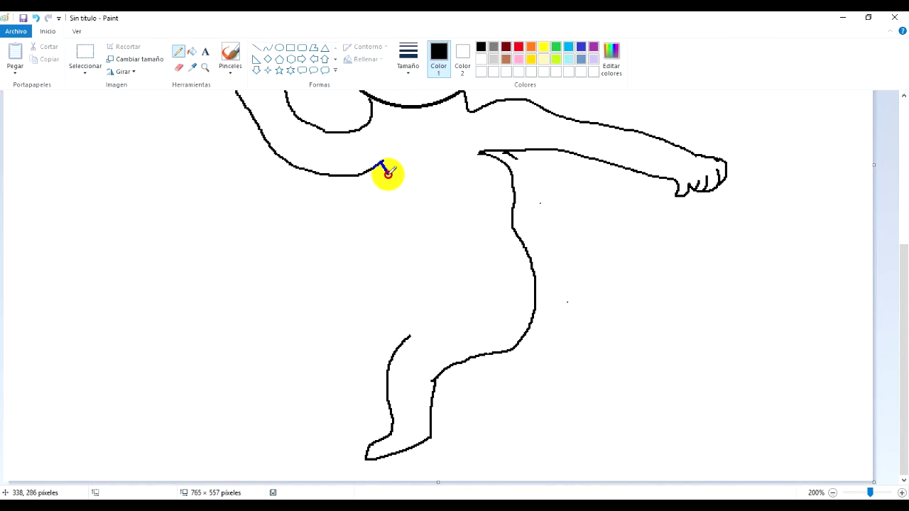
{"action": "mouse_move", "coordinate": [388, 173]}
{"action": "left_mouse_down"}
{"action": "mouse_move", "coordinate": [390, 239]}
{"action": "mouse_move", "coordinate": [335, 296]}
{"action": "left_mouse_up"}
{"action": "key", "text": "ctrl+z"}
{"action": "mouse_move", "coordinate": [377, 166]}
{"action": "left_mouse_down"}
{"action": "mouse_move", "coordinate": [385, 245]}
{"action": "mouse_move", "coordinate": [352, 310]}
{"action": "left_mouse_up"}
Step: Extend the thigh line into the second leg with its foot crossing beside the first one
{"action": "left_click_drag", "start_coordinate": [366, 457], "coordinate": [368, 441]}
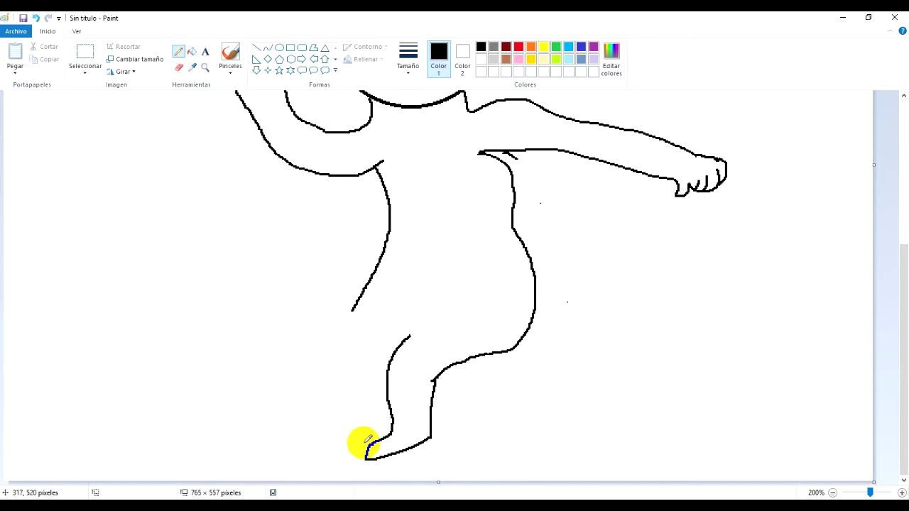
{"action": "left_click_drag", "start_coordinate": [352, 311], "coordinate": [353, 314]}
{"action": "mouse_move", "coordinate": [348, 369]}
{"action": "left_mouse_down"}
{"action": "mouse_move", "coordinate": [320, 457]}
{"action": "mouse_move", "coordinate": [355, 450]}
{"action": "mouse_move", "coordinate": [384, 408]}
{"action": "left_mouse_up"}
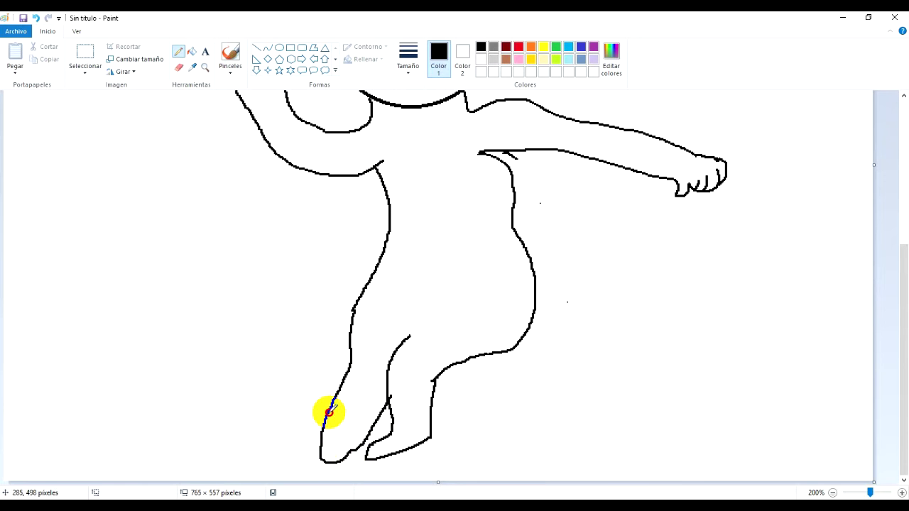
Step: Erase the second leg's foot and redraw it with a narrower ankle and rounded toe
{"action": "left_click", "coordinate": [178, 66]}
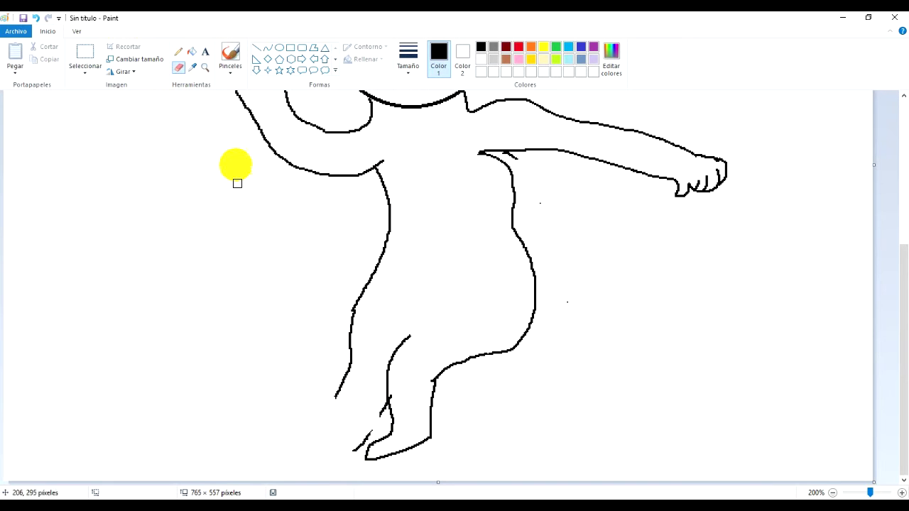
{"action": "left_click", "coordinate": [179, 51]}
{"action": "left_click_drag", "start_coordinate": [332, 399], "coordinate": [343, 438]}
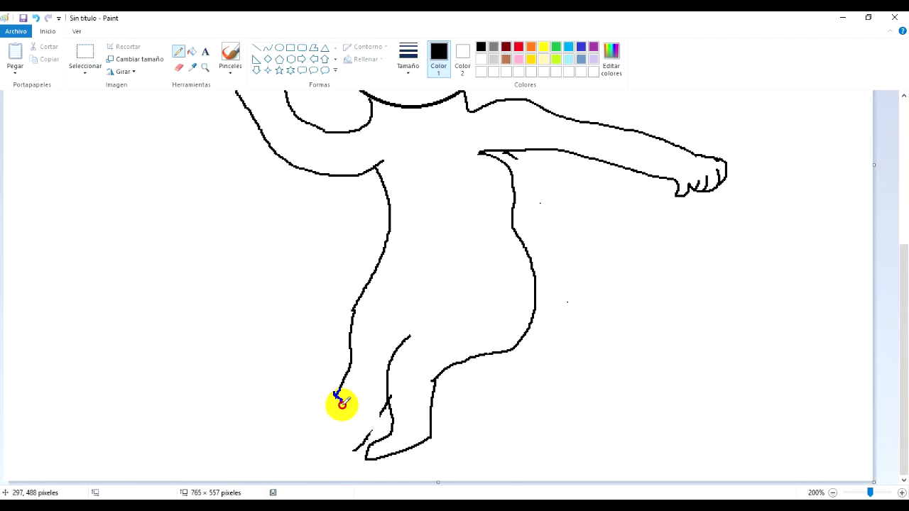
{"action": "left_click_drag", "start_coordinate": [336, 394], "coordinate": [317, 438]}
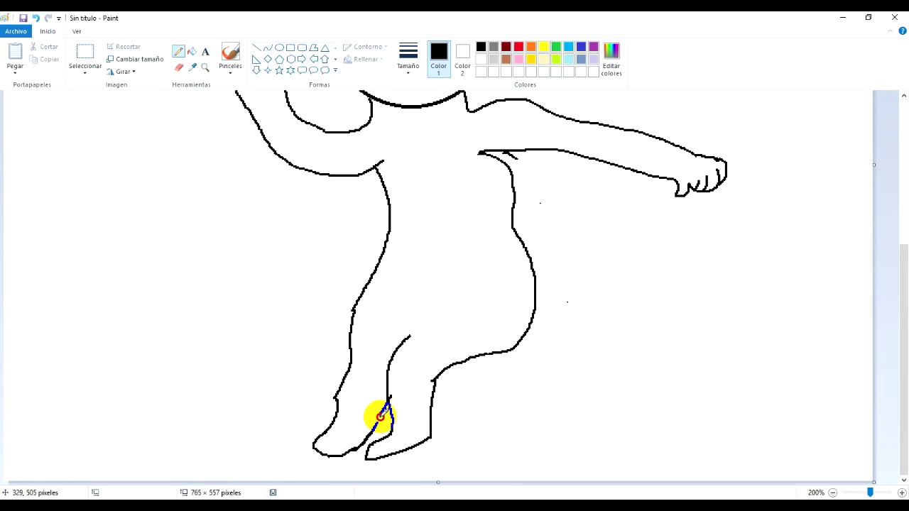
Step: Replace the torso's side below the outstretched arm with a smoother curve, and draw a curved collar band around the neck
{"action": "left_click", "coordinate": [179, 67]}
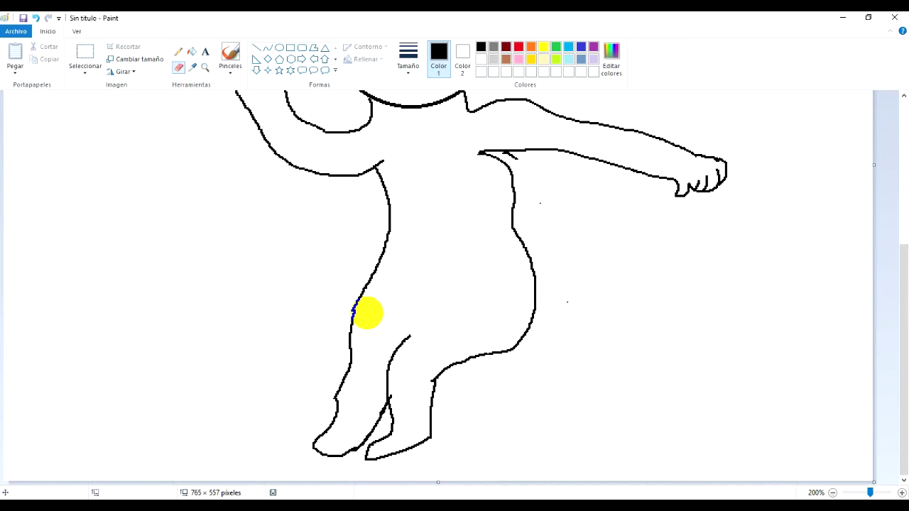
{"action": "scroll", "coordinate": [468, 298], "scroll_direction": "up", "scroll_amount": 2}
{"action": "mouse_move", "coordinate": [503, 265]}
{"action": "left_mouse_down"}
{"action": "mouse_move", "coordinate": [484, 254]}
{"action": "mouse_move", "coordinate": [511, 267]}
{"action": "mouse_move", "coordinate": [530, 420]}
{"action": "mouse_move", "coordinate": [510, 259]}
{"action": "mouse_move", "coordinate": [546, 313]}
{"action": "left_mouse_up"}
{"action": "left_click", "coordinate": [178, 51]}
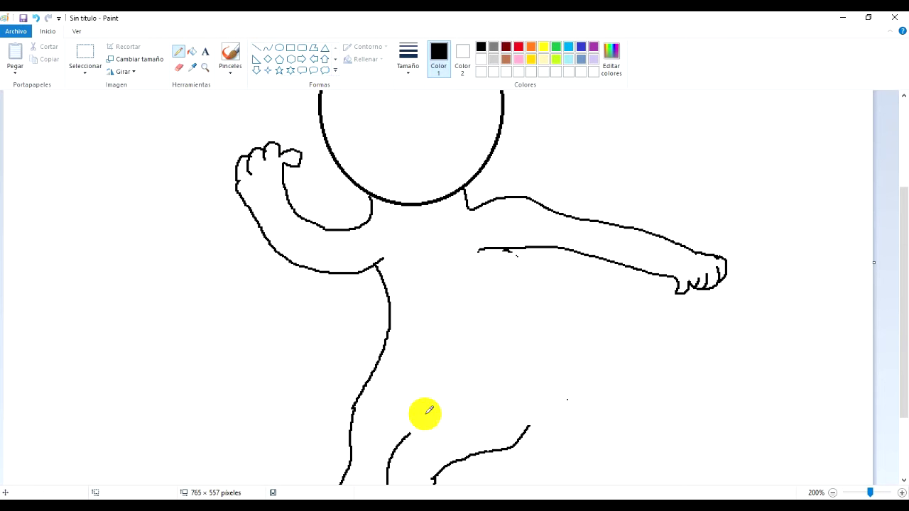
{"action": "left_click_drag", "start_coordinate": [529, 424], "coordinate": [502, 270]}
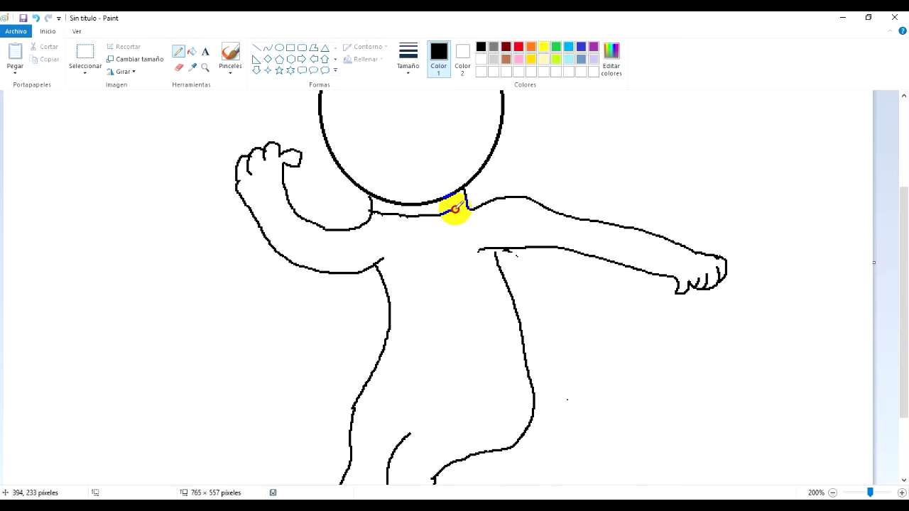
{"action": "left_click_drag", "start_coordinate": [379, 237], "coordinate": [459, 226]}
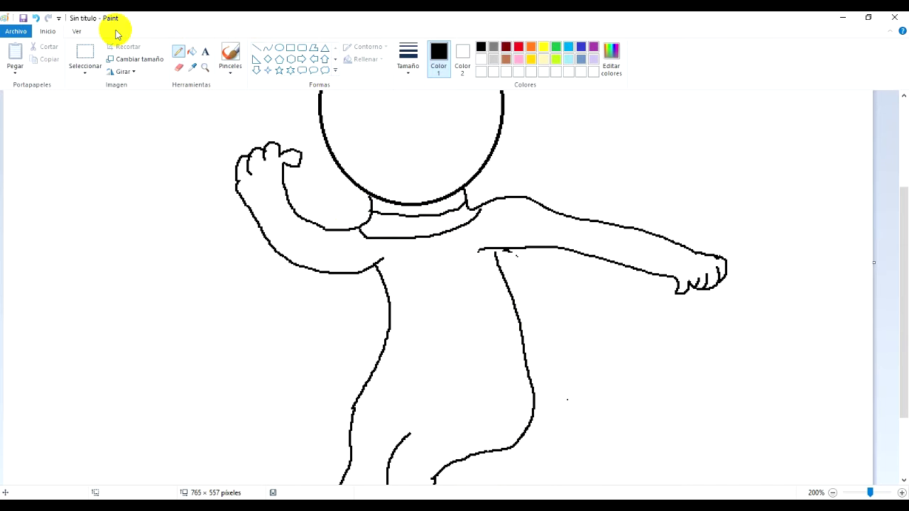
Step: Erase the raised arm and its hand, keeping the short stubs at the shoulder and armpit
{"action": "left_click", "coordinate": [178, 67]}
{"action": "mouse_move", "coordinate": [257, 209]}
{"action": "left_mouse_down"}
{"action": "mouse_move", "coordinate": [279, 202]}
{"action": "mouse_move", "coordinate": [262, 168]}
{"action": "mouse_move", "coordinate": [296, 164]}
{"action": "mouse_move", "coordinate": [300, 261]}
{"action": "mouse_move", "coordinate": [330, 275]}
{"action": "mouse_move", "coordinate": [319, 291]}
{"action": "mouse_move", "coordinate": [328, 264]}
{"action": "mouse_move", "coordinate": [298, 213]}
{"action": "mouse_move", "coordinate": [333, 229]}
{"action": "left_mouse_up"}
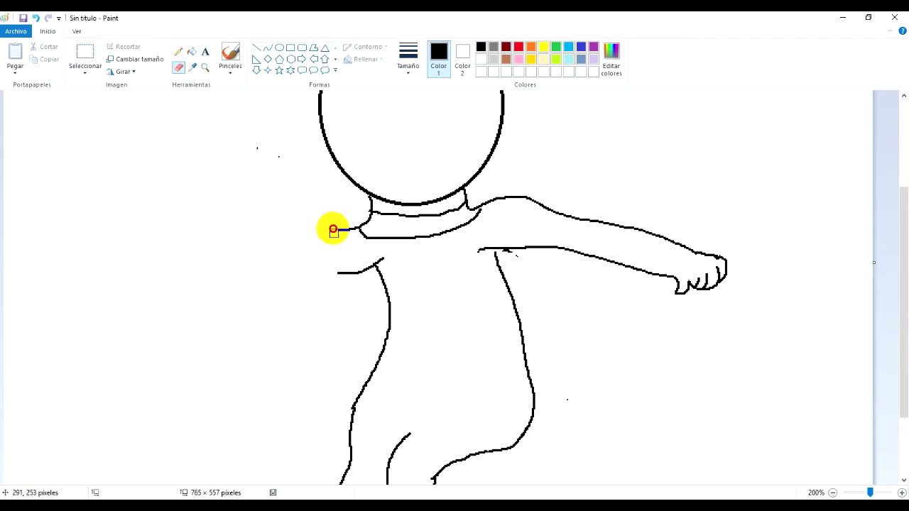
{"action": "left_click_drag", "start_coordinate": [279, 157], "coordinate": [252, 143]}
Step: Redraw the raised arm's inner outline from the shoulder stub up toward the hand at 500% zoom
{"action": "left_click", "coordinate": [205, 68]}
{"action": "left_click", "coordinate": [367, 353]}
{"action": "left_click", "coordinate": [368, 354]}
{"action": "left_click", "coordinate": [340, 346]}
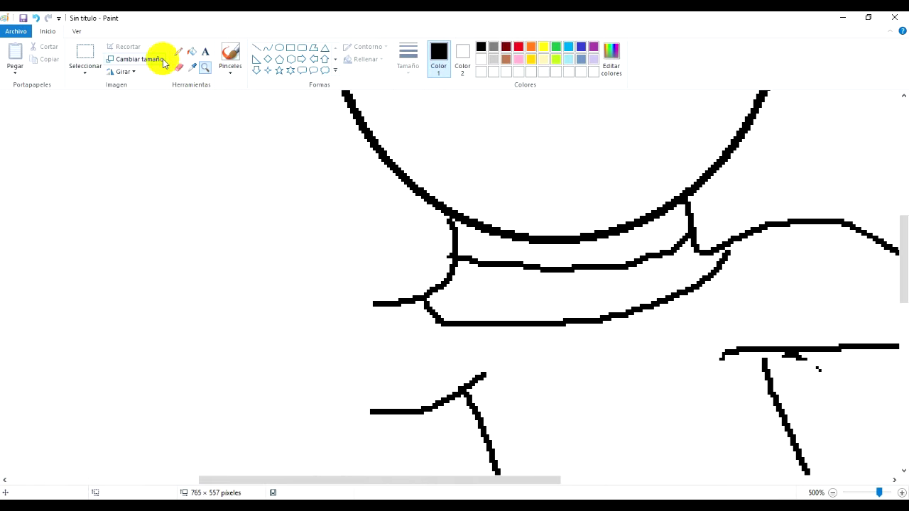
{"action": "left_click", "coordinate": [178, 51]}
{"action": "mouse_move", "coordinate": [387, 305]}
{"action": "left_mouse_down"}
{"action": "mouse_move", "coordinate": [349, 327]}
{"action": "mouse_move", "coordinate": [377, 304]}
{"action": "mouse_move", "coordinate": [349, 325]}
{"action": "mouse_move", "coordinate": [273, 246]}
{"action": "mouse_move", "coordinate": [258, 184]}
{"action": "left_mouse_up"}
{"action": "key", "text": "ctrl+z"}
{"action": "mouse_move", "coordinate": [343, 326]}
{"action": "left_mouse_down"}
{"action": "mouse_move", "coordinate": [286, 295]}
{"action": "mouse_move", "coordinate": [197, 169]}
{"action": "left_mouse_up"}
Step: Try to draw the raised hand's fingers and the outer edge of the arm
{"action": "scroll", "coordinate": [191, 177], "scroll_direction": "up", "scroll_amount": 3}
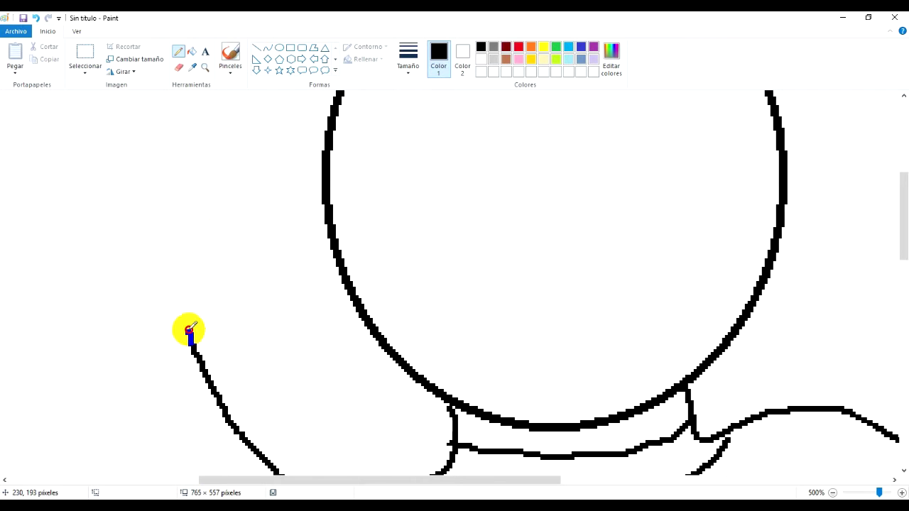
{"action": "left_click_drag", "start_coordinate": [199, 304], "coordinate": [175, 323]}
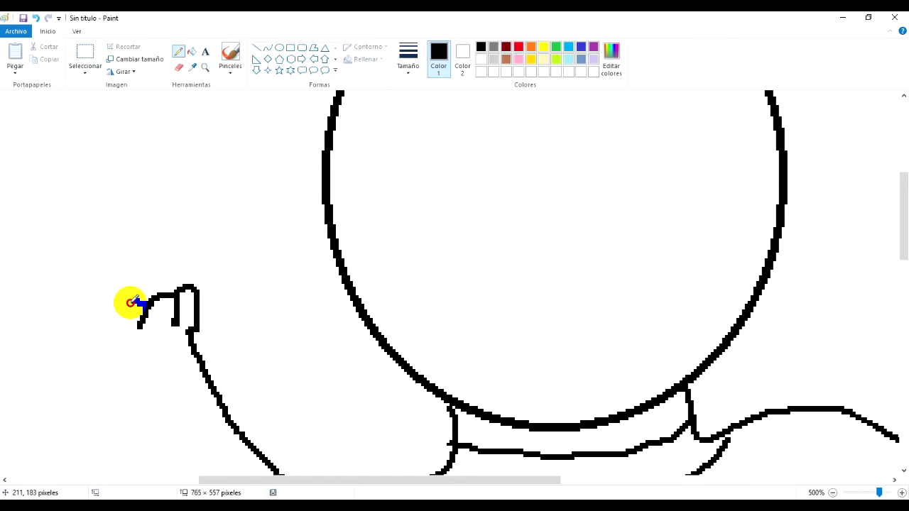
{"action": "left_click_drag", "start_coordinate": [135, 299], "coordinate": [106, 346]}
{"action": "mouse_move", "coordinate": [152, 301]}
{"action": "left_mouse_down"}
{"action": "mouse_move", "coordinate": [81, 333]}
{"action": "mouse_move", "coordinate": [63, 400]}
{"action": "left_mouse_up"}
{"action": "scroll", "coordinate": [71, 367], "scroll_direction": "down", "scroll_amount": 3}
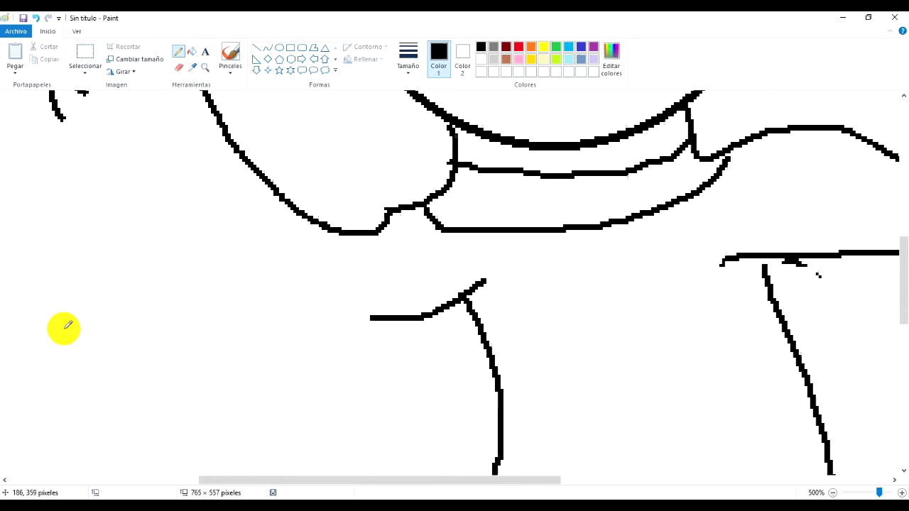
{"action": "scroll", "coordinate": [64, 327], "scroll_direction": "up", "scroll_amount": 2}
{"action": "left_click_drag", "start_coordinate": [55, 301], "coordinate": [178, 414]}
Step: Undo the arm's outer edge and erase the fingers of the raised hand
{"action": "key", "text": "ctrl+z"}
{"action": "left_click", "coordinate": [178, 67]}
{"action": "mouse_move", "coordinate": [174, 206]}
{"action": "left_mouse_down"}
{"action": "mouse_move", "coordinate": [185, 186]}
{"action": "mouse_move", "coordinate": [195, 219]}
{"action": "mouse_move", "coordinate": [180, 144]}
{"action": "left_mouse_up"}
Step: Redraw the raised hand with a thumb and curled fingers, and join the arm's outer outline to the armpit stub
{"action": "left_click", "coordinate": [180, 52]}
{"action": "scroll", "coordinate": [180, 143], "scroll_direction": "up", "scroll_amount": 1}
{"action": "mouse_move", "coordinate": [182, 240]}
{"action": "left_mouse_down"}
{"action": "mouse_move", "coordinate": [202, 249]}
{"action": "mouse_move", "coordinate": [219, 245]}
{"action": "mouse_move", "coordinate": [198, 198]}
{"action": "mouse_move", "coordinate": [177, 204]}
{"action": "mouse_move", "coordinate": [171, 169]}
{"action": "mouse_move", "coordinate": [143, 208]}
{"action": "mouse_move", "coordinate": [148, 182]}
{"action": "mouse_move", "coordinate": [140, 177]}
{"action": "mouse_move", "coordinate": [107, 197]}
{"action": "mouse_move", "coordinate": [114, 184]}
{"action": "mouse_move", "coordinate": [98, 203]}
{"action": "mouse_move", "coordinate": [130, 199]}
{"action": "mouse_move", "coordinate": [169, 227]}
{"action": "mouse_move", "coordinate": [96, 192]}
{"action": "mouse_move", "coordinate": [55, 236]}
{"action": "mouse_move", "coordinate": [61, 279]}
{"action": "mouse_move", "coordinate": [116, 395]}
{"action": "left_mouse_up"}
{"action": "scroll", "coordinate": [93, 239], "scroll_direction": "down", "scroll_amount": 6}
{"action": "mouse_move", "coordinate": [111, 204]}
{"action": "left_mouse_down"}
{"action": "mouse_move", "coordinate": [165, 287]}
{"action": "mouse_move", "coordinate": [252, 363]}
{"action": "mouse_move", "coordinate": [300, 395]}
{"action": "mouse_move", "coordinate": [377, 416]}
{"action": "left_mouse_up"}
Step: Erase the hip portion of the torso's outline below the outstretched arm and redraw it narrower
{"action": "scroll", "coordinate": [497, 372], "scroll_direction": "down", "scroll_amount": 20}
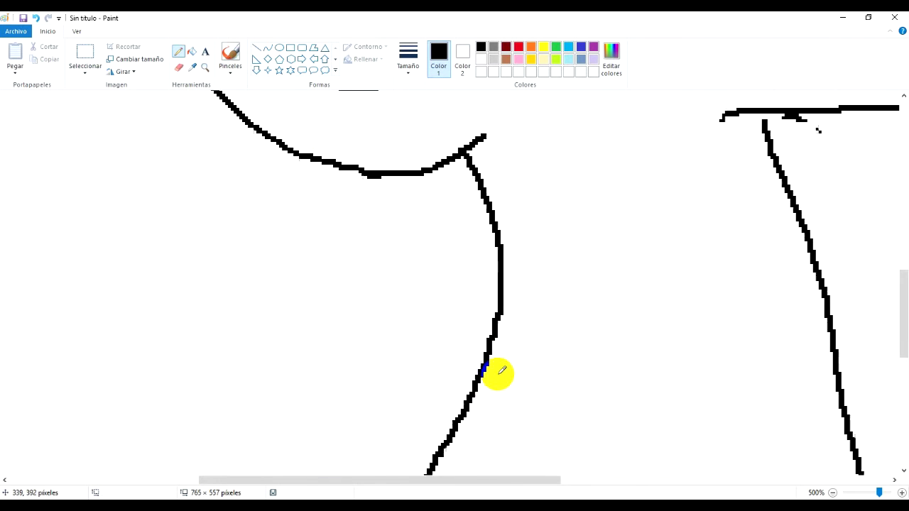
{"action": "scroll", "coordinate": [900, 358], "scroll_direction": "up", "scroll_amount": 6}
{"action": "scroll", "coordinate": [902, 359], "scroll_direction": "up", "scroll_amount": 5}
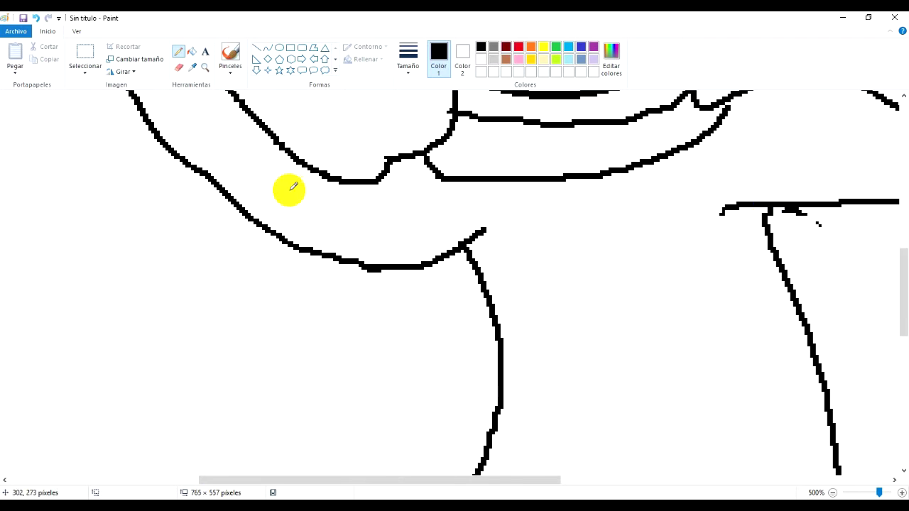
{"action": "scroll", "coordinate": [284, 182], "scroll_direction": "down", "scroll_amount": 3}
{"action": "left_click", "coordinate": [180, 67]}
{"action": "mouse_move", "coordinate": [800, 439]}
{"action": "left_mouse_down"}
{"action": "mouse_move", "coordinate": [838, 326]}
{"action": "mouse_move", "coordinate": [889, 336]}
{"action": "mouse_move", "coordinate": [875, 207]}
{"action": "mouse_move", "coordinate": [821, 372]}
{"action": "mouse_move", "coordinate": [775, 433]}
{"action": "mouse_move", "coordinate": [802, 393]}
{"action": "mouse_move", "coordinate": [838, 197]}
{"action": "left_mouse_up"}
{"action": "scroll", "coordinate": [833, 249], "scroll_direction": "down", "scroll_amount": 3}
{"action": "scroll", "coordinate": [836, 267], "scroll_direction": "up", "scroll_amount": 1}
Step: Divide the collar band into segments with three short cross lines
{"action": "scroll", "coordinate": [836, 266], "scroll_direction": "up", "scroll_amount": 10}
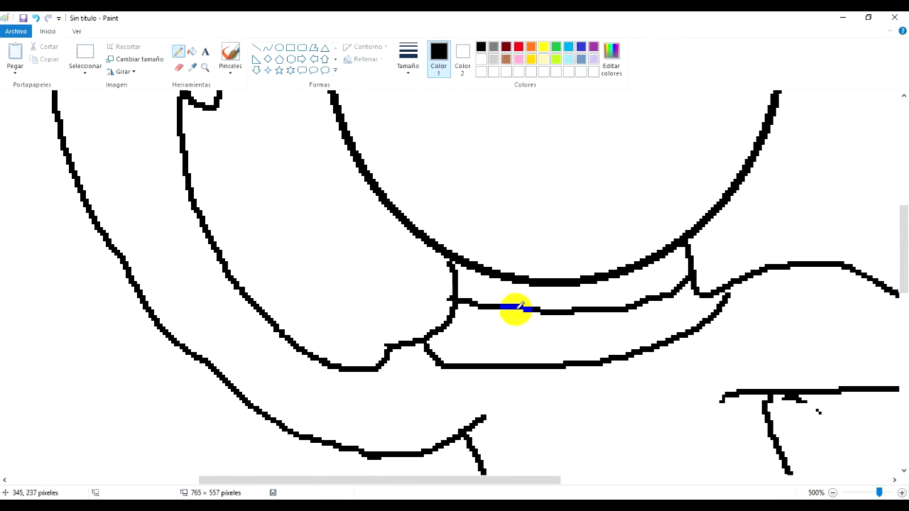
{"action": "left_click_drag", "start_coordinate": [524, 340], "coordinate": [503, 360]}
{"action": "left_click_drag", "start_coordinate": [593, 313], "coordinate": [582, 356]}
{"action": "left_click_drag", "start_coordinate": [659, 307], "coordinate": [667, 340]}
Step: Draw a jagged fringe with pointed tips across the face inside the head circle
{"action": "scroll", "coordinate": [668, 343], "scroll_direction": "up", "scroll_amount": 1}
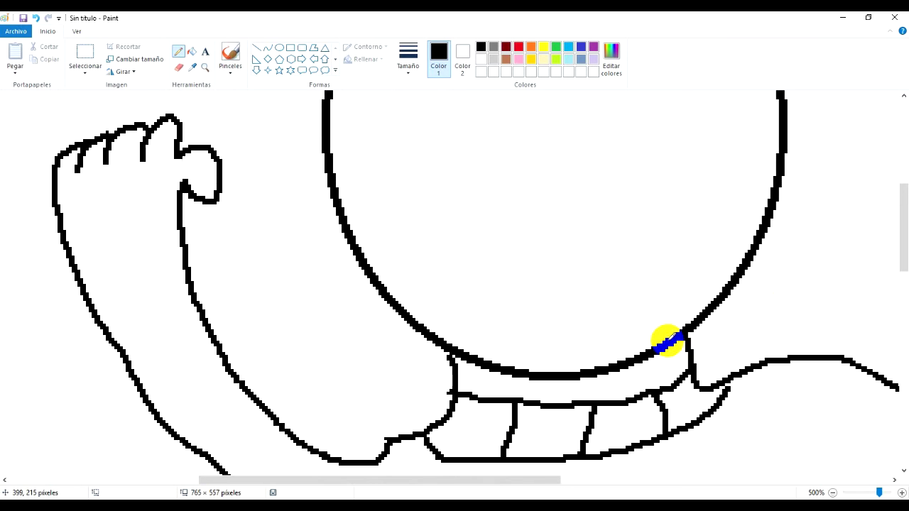
{"action": "scroll", "coordinate": [665, 353], "scroll_direction": "down", "scroll_amount": 2}
{"action": "scroll", "coordinate": [665, 355], "scroll_direction": "up", "scroll_amount": 4}
{"action": "mouse_move", "coordinate": [329, 259]}
{"action": "left_mouse_down"}
{"action": "mouse_move", "coordinate": [433, 287]}
{"action": "mouse_move", "coordinate": [464, 368]}
{"action": "mouse_move", "coordinate": [554, 244]}
{"action": "mouse_move", "coordinate": [564, 332]}
{"action": "mouse_move", "coordinate": [602, 327]}
{"action": "mouse_move", "coordinate": [657, 252]}
{"action": "mouse_move", "coordinate": [669, 262]}
{"action": "mouse_move", "coordinate": [662, 364]}
{"action": "mouse_move", "coordinate": [742, 321]}
{"action": "left_mouse_up"}
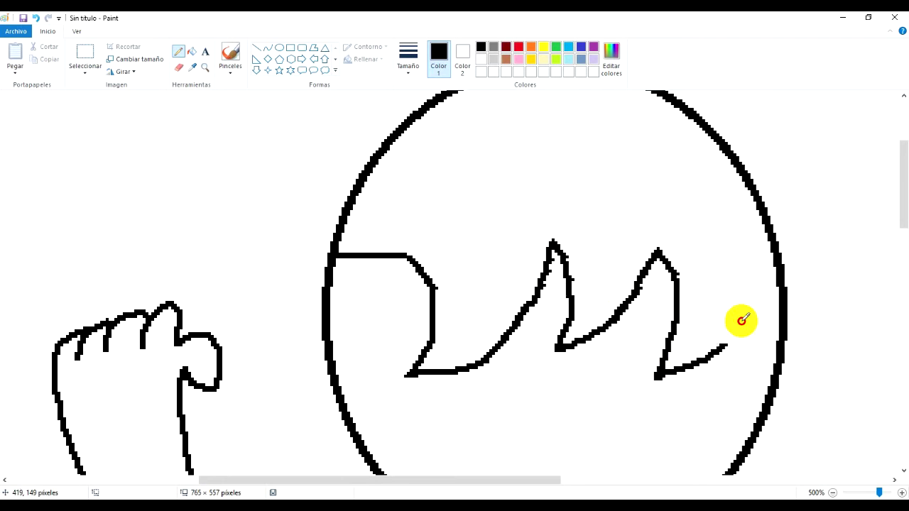
Step: Draw the pointed side hair above the outstretched arm and carry the outer hair outline over the head to the other side
{"action": "scroll", "coordinate": [738, 328], "scroll_direction": "down", "scroll_amount": 3}
{"action": "mouse_move", "coordinate": [738, 138]}
{"action": "left_mouse_down"}
{"action": "mouse_move", "coordinate": [686, 320]}
{"action": "mouse_move", "coordinate": [807, 229]}
{"action": "mouse_move", "coordinate": [776, 342]}
{"action": "mouse_move", "coordinate": [863, 182]}
{"action": "mouse_move", "coordinate": [862, 138]}
{"action": "left_mouse_up"}
{"action": "scroll", "coordinate": [862, 142], "scroll_direction": "up", "scroll_amount": 2}
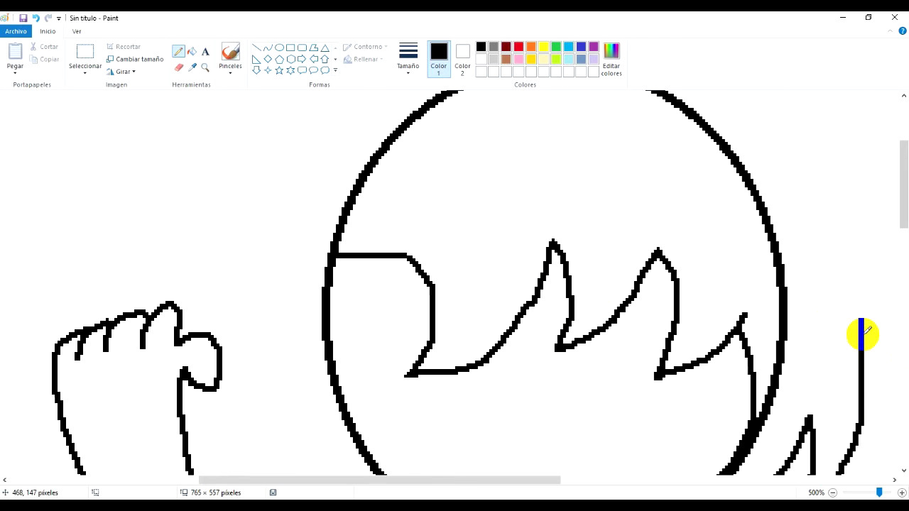
{"action": "scroll", "coordinate": [836, 213], "scroll_direction": "up", "scroll_amount": 1}
{"action": "mouse_move", "coordinate": [862, 333]}
{"action": "left_mouse_down"}
{"action": "mouse_move", "coordinate": [835, 206]}
{"action": "mouse_move", "coordinate": [762, 252]}
{"action": "mouse_move", "coordinate": [433, 219]}
{"action": "mouse_move", "coordinate": [233, 264]}
{"action": "mouse_move", "coordinate": [248, 448]}
{"action": "left_mouse_up"}
Step: Finish the hair beside the raised arm with pointed tips ending at the neck
{"action": "scroll", "coordinate": [843, 229], "scroll_direction": "up", "scroll_amount": 2}
{"action": "scroll", "coordinate": [432, 219], "scroll_direction": "down", "scroll_amount": 3}
{"action": "scroll", "coordinate": [265, 337], "scroll_direction": "down", "scroll_amount": 5}
{"action": "mouse_move", "coordinate": [249, 146]}
{"action": "left_mouse_down"}
{"action": "mouse_move", "coordinate": [293, 234]}
{"action": "mouse_move", "coordinate": [278, 272]}
{"action": "mouse_move", "coordinate": [344, 245]}
{"action": "mouse_move", "coordinate": [351, 287]}
{"action": "mouse_move", "coordinate": [337, 312]}
{"action": "mouse_move", "coordinate": [388, 301]}
{"action": "mouse_move", "coordinate": [441, 247]}
{"action": "left_mouse_up"}
{"action": "scroll", "coordinate": [442, 284], "scroll_direction": "up", "scroll_amount": 3}
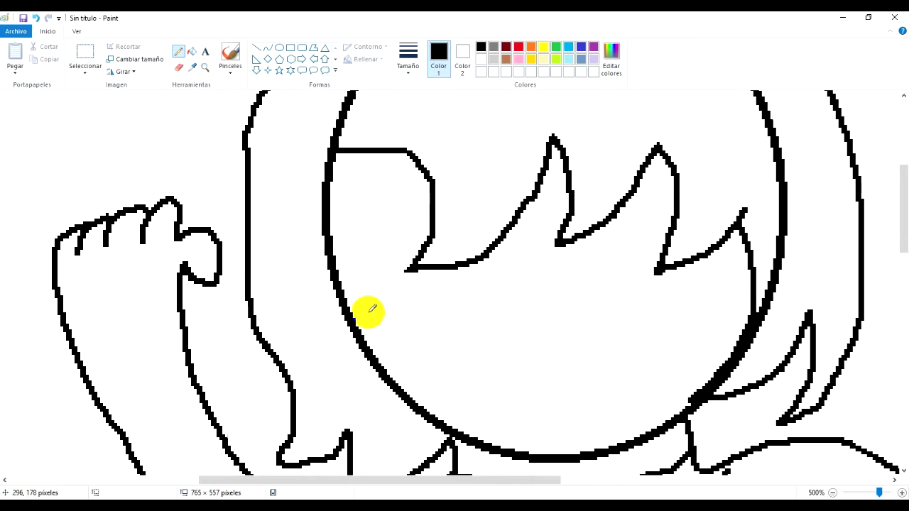
Step: Erase the upper part of the head circle that lies inside the hair outline
{"action": "scroll", "coordinate": [331, 294], "scroll_direction": "up", "scroll_amount": 3}
{"action": "left_click", "coordinate": [180, 68]}
{"action": "scroll", "coordinate": [313, 256], "scroll_direction": "down", "scroll_amount": 2}
{"action": "left_click_drag", "start_coordinate": [345, 213], "coordinate": [359, 154]}
{"action": "scroll", "coordinate": [373, 192], "scroll_direction": "up", "scroll_amount": 2}
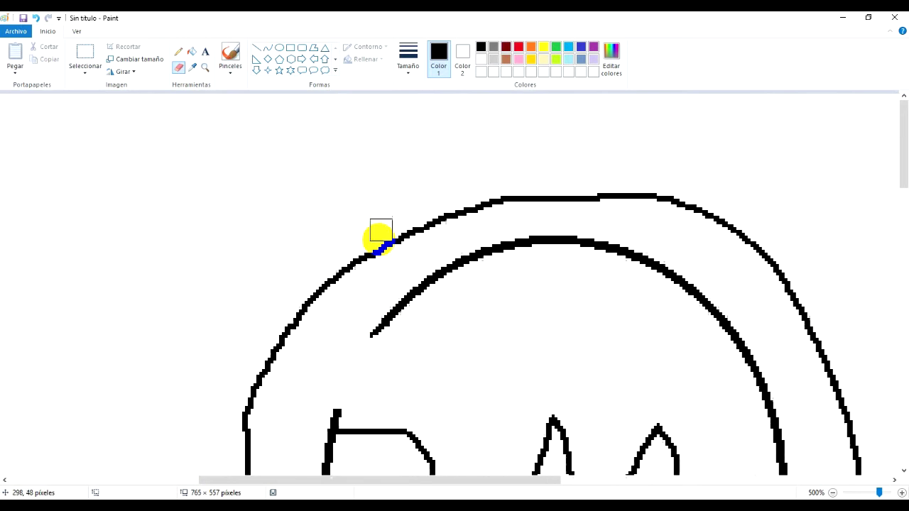
{"action": "mouse_move", "coordinate": [385, 319]}
{"action": "left_mouse_down"}
{"action": "mouse_move", "coordinate": [710, 321]}
{"action": "mouse_move", "coordinate": [762, 398]}
{"action": "left_mouse_up"}
{"action": "scroll", "coordinate": [764, 341], "scroll_direction": "down", "scroll_amount": 3}
{"action": "left_click_drag", "start_coordinate": [765, 103], "coordinate": [779, 278]}
{"action": "scroll", "coordinate": [639, 269], "scroll_direction": "up", "scroll_amount": 2}
{"action": "mouse_move", "coordinate": [369, 242]}
{"action": "left_mouse_down"}
{"action": "mouse_move", "coordinate": [412, 215]}
{"action": "mouse_move", "coordinate": [730, 242]}
{"action": "left_mouse_up"}
Step: Draw scalloped edges across both ankles at 500% zoom to mark the footwear
{"action": "left_click", "coordinate": [205, 66]}
{"action": "right_click", "coordinate": [426, 248]}
{"action": "scroll", "coordinate": [254, 220], "scroll_direction": "down", "scroll_amount": 5}
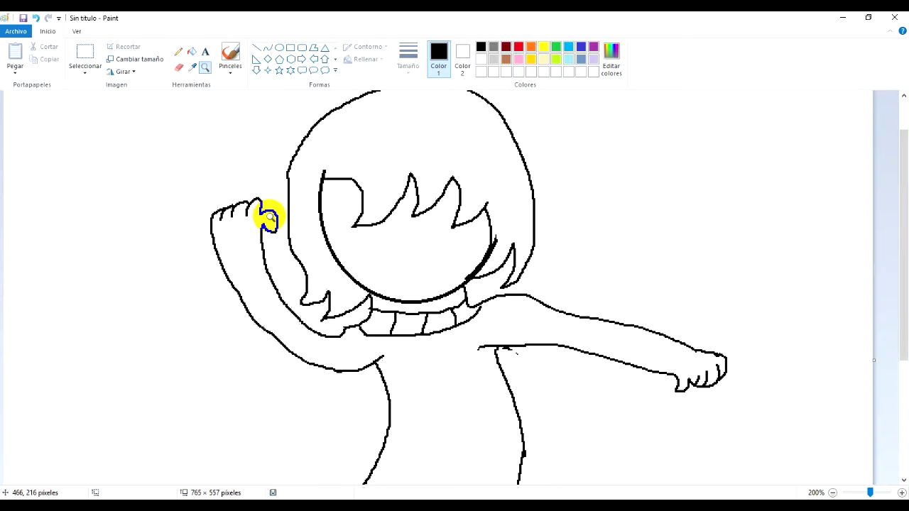
{"action": "left_click", "coordinate": [398, 312]}
{"action": "left_click", "coordinate": [378, 341]}
{"action": "left_click", "coordinate": [374, 344]}
{"action": "left_click", "coordinate": [178, 51]}
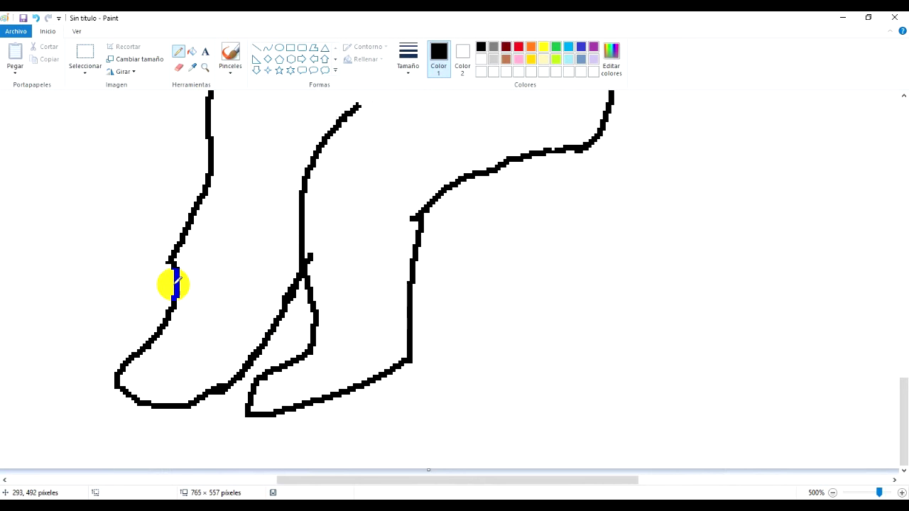
{"action": "left_click_drag", "start_coordinate": [175, 288], "coordinate": [255, 330]}
{"action": "mouse_move", "coordinate": [311, 302]}
{"action": "left_mouse_down"}
{"action": "mouse_move", "coordinate": [383, 282]}
{"action": "mouse_move", "coordinate": [405, 309]}
{"action": "left_mouse_up"}
Step: Draw a line across the torso below the armpits from one side to the other
{"action": "scroll", "coordinate": [412, 308], "scroll_direction": "up", "scroll_amount": 7}
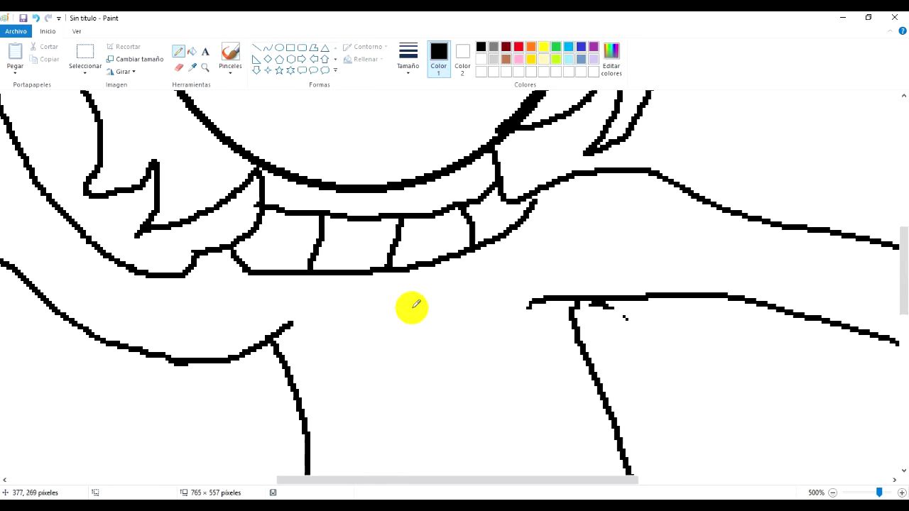
{"action": "scroll", "coordinate": [405, 298], "scroll_direction": "down", "scroll_amount": 5}
{"action": "scroll", "coordinate": [291, 275], "scroll_direction": "up", "scroll_amount": 3}
{"action": "left_click_drag", "start_coordinate": [290, 274], "coordinate": [594, 318]}
Step: Draw two upright black ovals side by side on the face below the fringe as the eyes
{"action": "scroll", "coordinate": [633, 280], "scroll_direction": "down", "scroll_amount": 5}
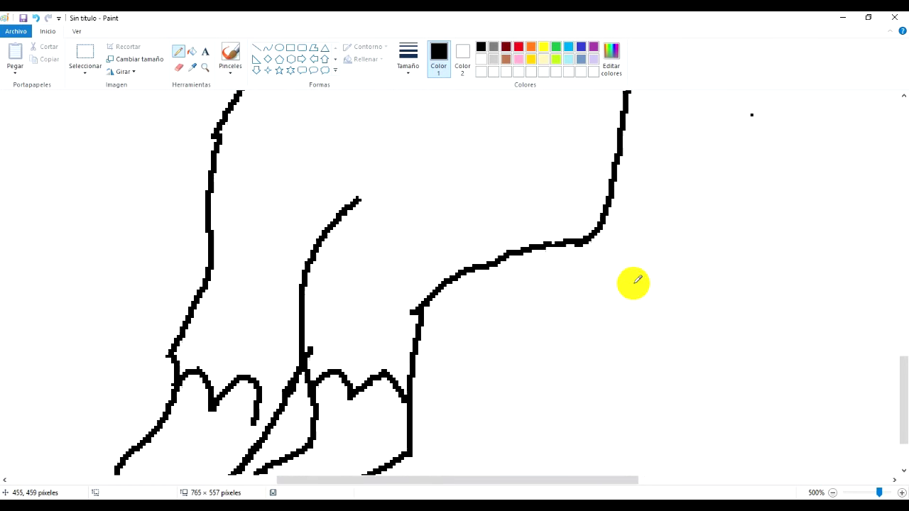
{"action": "scroll", "coordinate": [636, 278], "scroll_direction": "up", "scroll_amount": 8}
{"action": "scroll", "coordinate": [634, 281], "scroll_direction": "up", "scroll_amount": 6}
{"action": "scroll", "coordinate": [547, 288], "scroll_direction": "down", "scroll_amount": 4}
{"action": "left_click", "coordinate": [279, 48]}
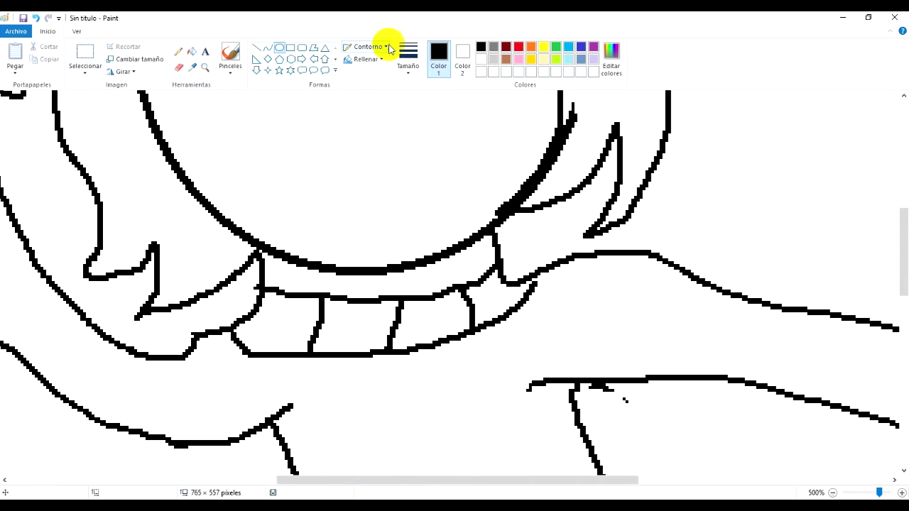
{"action": "left_click", "coordinate": [408, 57]}
{"action": "scroll", "coordinate": [379, 182], "scroll_direction": "up", "scroll_amount": 3}
{"action": "left_click_drag", "start_coordinate": [312, 152], "coordinate": [360, 246]}
{"action": "left_click_drag", "start_coordinate": [381, 154], "coordinate": [448, 259]}
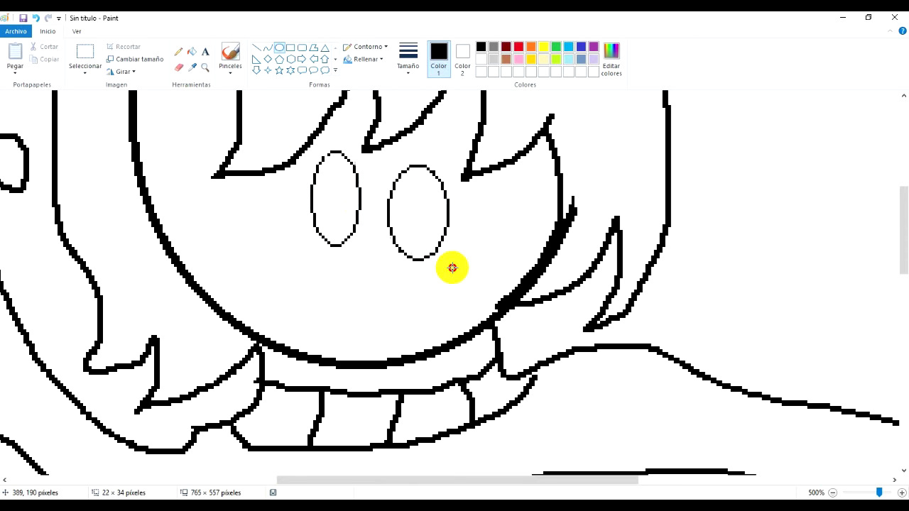
Step: Adjust the second eye oval to match the first one's width and height, level beside it
{"action": "left_click_drag", "start_coordinate": [417, 155], "coordinate": [416, 152]}
{"action": "left_click_drag", "start_coordinate": [413, 200], "coordinate": [362, 198]}
{"action": "left_click_drag", "start_coordinate": [307, 193], "coordinate": [414, 191]}
{"action": "left_click", "coordinate": [382, 305]}
Step: Outline a highlight in the upper part of each eye with the Pencil and fill the rest of both eyes black
{"action": "scroll", "coordinate": [413, 232], "scroll_direction": "up", "scroll_amount": 3}
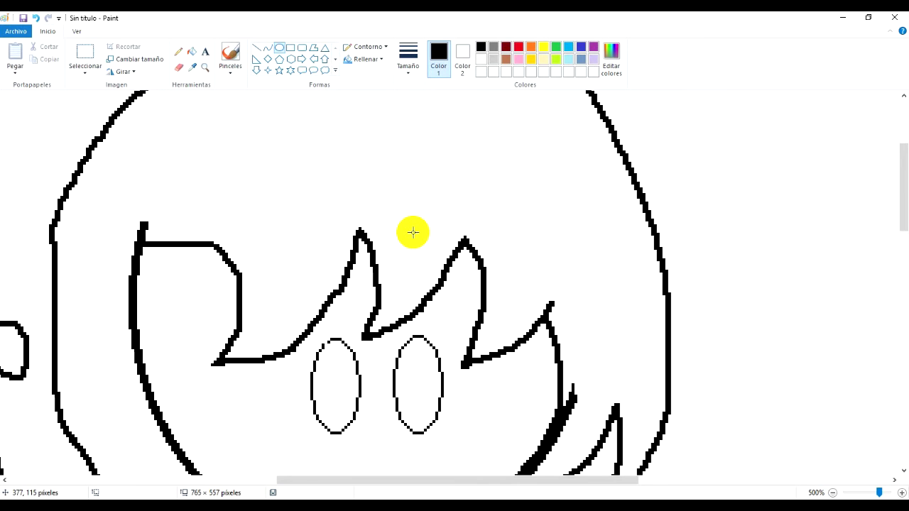
{"action": "scroll", "coordinate": [287, 236], "scroll_direction": "down", "scroll_amount": 6}
{"action": "scroll", "coordinate": [210, 254], "scroll_direction": "up", "scroll_amount": 5}
{"action": "left_click", "coordinate": [179, 51]}
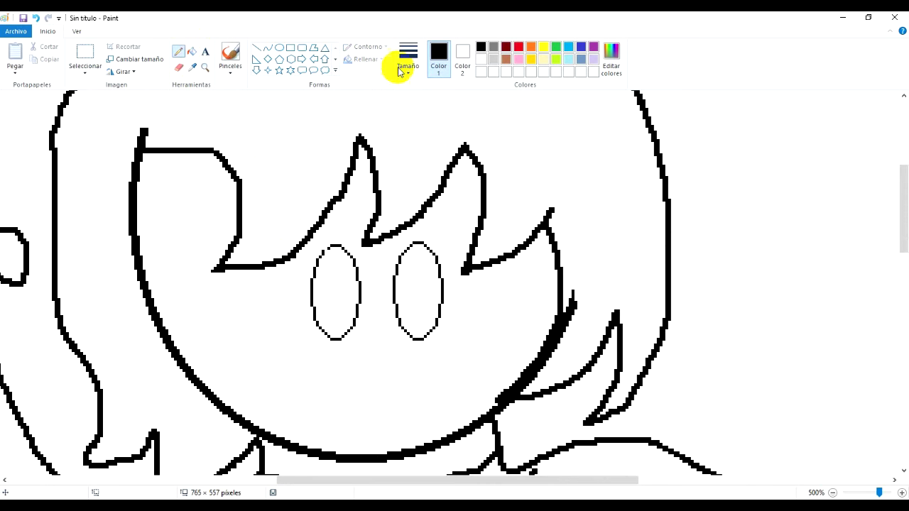
{"action": "left_click_drag", "start_coordinate": [313, 305], "coordinate": [340, 248]}
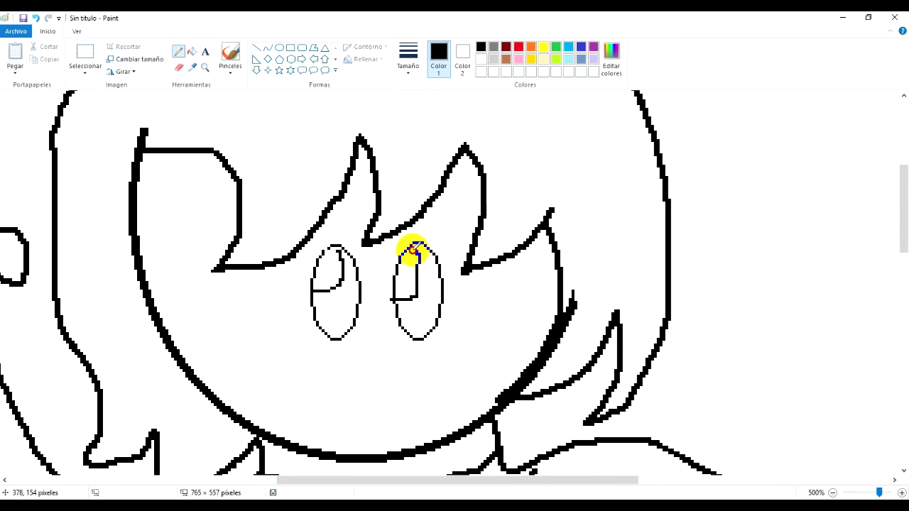
{"action": "left_click", "coordinate": [191, 49]}
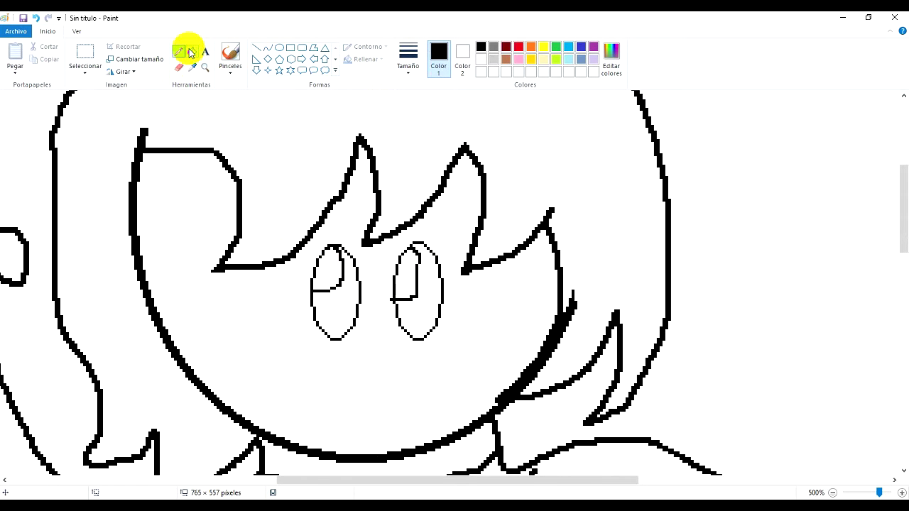
{"action": "left_click", "coordinate": [342, 298]}
{"action": "left_click", "coordinate": [417, 312]}
Step: Draw a small nose mark and a wide open mouth with a curved tongue line below the eyes
{"action": "scroll", "coordinate": [418, 315], "scroll_direction": "down", "scroll_amount": 3}
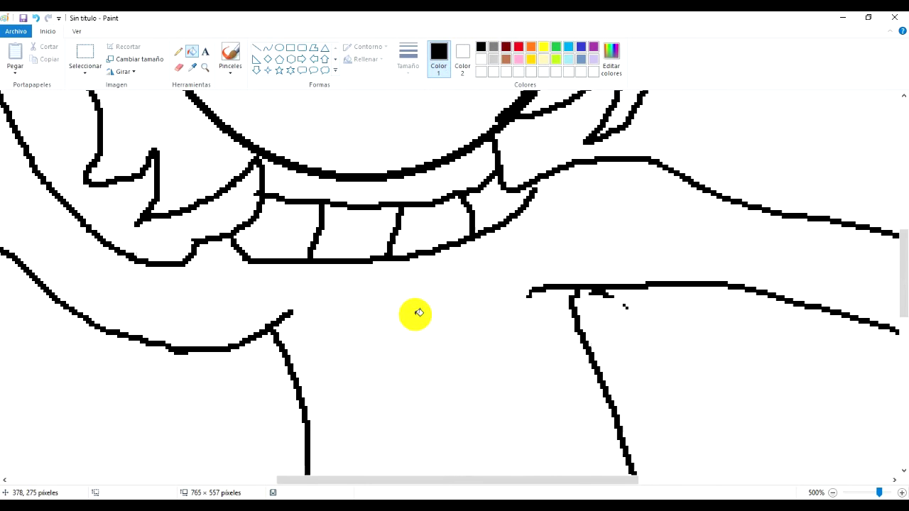
{"action": "scroll", "coordinate": [416, 313], "scroll_direction": "up", "scroll_amount": 2}
{"action": "left_click", "coordinate": [178, 51]}
{"action": "left_click_drag", "start_coordinate": [370, 272], "coordinate": [379, 282]}
{"action": "mouse_move", "coordinate": [331, 310]}
{"action": "left_mouse_down"}
{"action": "mouse_move", "coordinate": [365, 308]}
{"action": "mouse_move", "coordinate": [385, 345]}
{"action": "mouse_move", "coordinate": [321, 319]}
{"action": "left_mouse_up"}
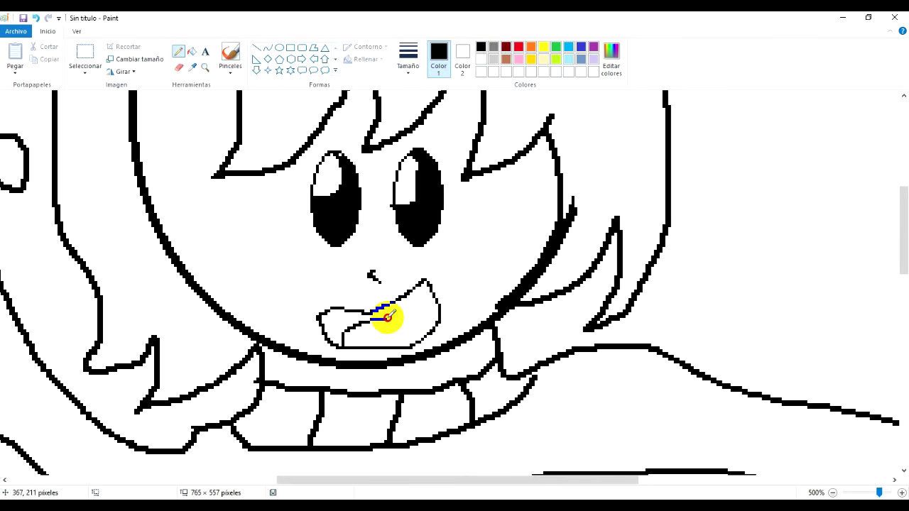
{"action": "left_click_drag", "start_coordinate": [387, 318], "coordinate": [438, 350]}
Step: Erase the outer thigh line between the hip and the knee at 300% zoom
{"action": "scroll", "coordinate": [375, 308], "scroll_direction": "up", "scroll_amount": 4}
{"action": "left_click", "coordinate": [205, 67]}
{"action": "right_click", "coordinate": [304, 294]}
{"action": "right_click", "coordinate": [304, 294]}
{"action": "right_click", "coordinate": [305, 294]}
{"action": "right_click", "coordinate": [304, 294]}
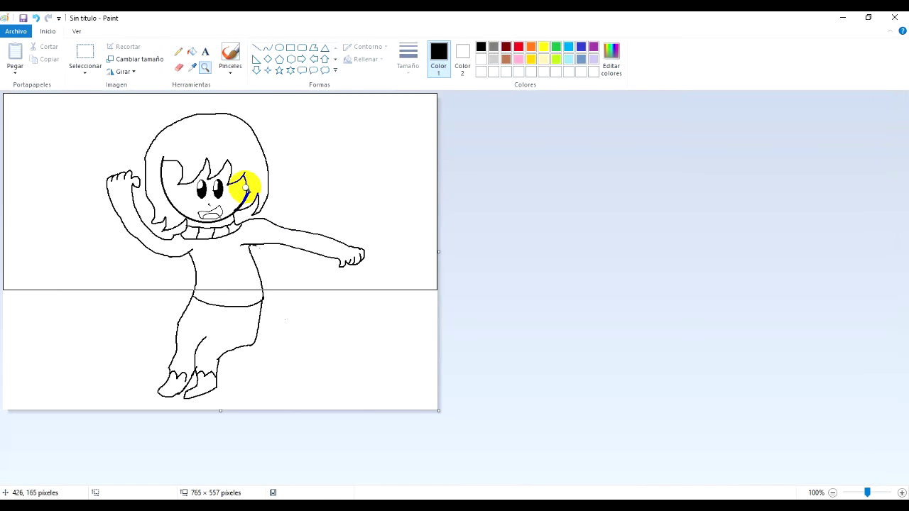
{"action": "left_click", "coordinate": [314, 297]}
{"action": "left_click", "coordinate": [178, 66]}
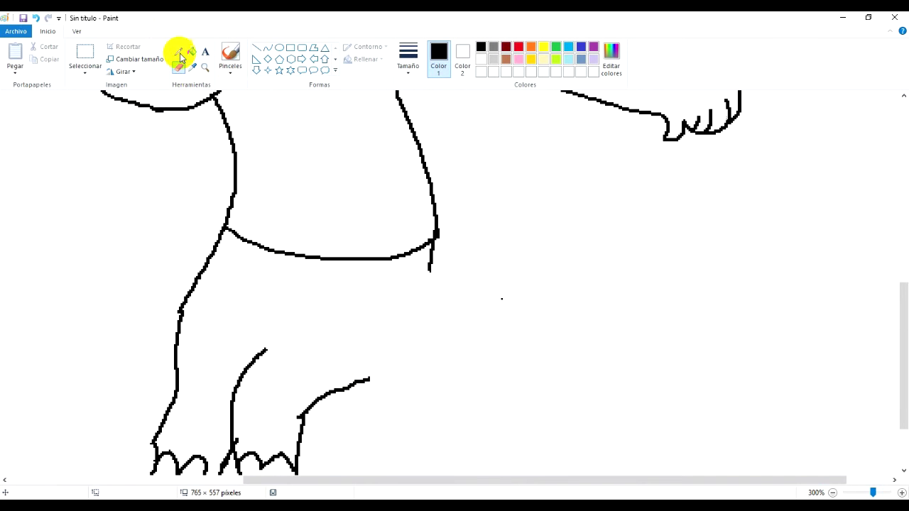
Step: Redraw the outer thigh line between the knee and the hip with the Pencil at the second-thinnest line size
{"action": "left_click_drag", "start_coordinate": [363, 380], "coordinate": [409, 319]}
{"action": "key", "text": "ctrl+z"}
{"action": "left_click", "coordinate": [409, 64]}
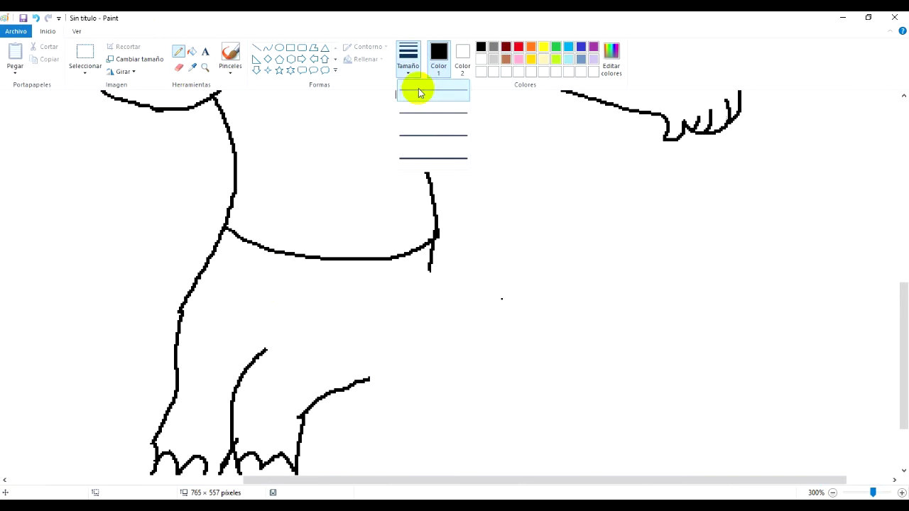
{"action": "left_click", "coordinate": [425, 113]}
{"action": "left_click_drag", "start_coordinate": [366, 380], "coordinate": [409, 322]}
{"action": "scroll", "coordinate": [450, 304], "scroll_direction": "down", "scroll_amount": 1}
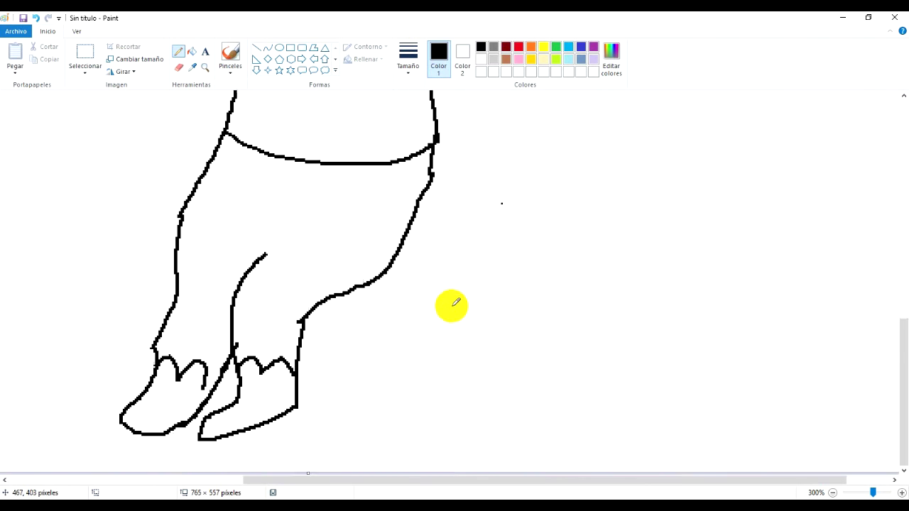
Step: Draw a curved sleeve edge across each arm to separate the sleeves from the bare forearms
{"action": "scroll", "coordinate": [443, 365], "scroll_direction": "up", "scroll_amount": 4}
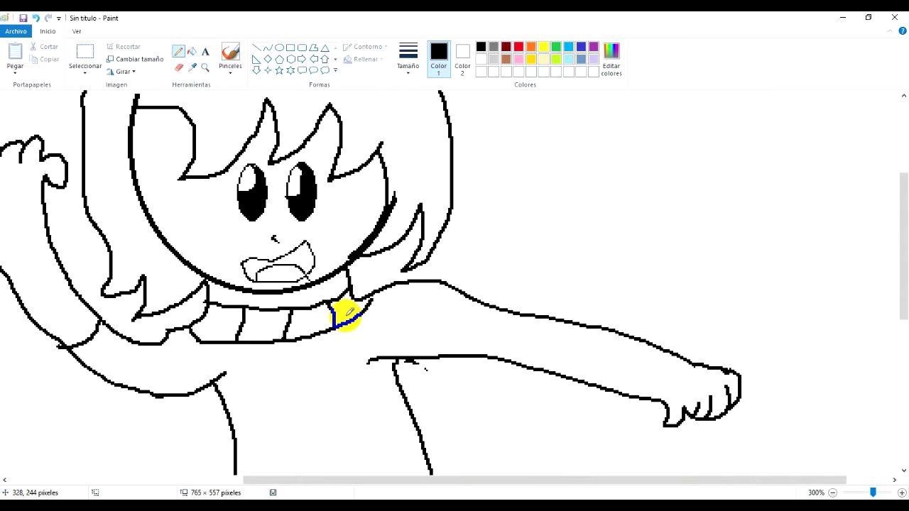
{"action": "left_click_drag", "start_coordinate": [526, 314], "coordinate": [536, 336]}
{"action": "scroll", "coordinate": [402, 380], "scroll_direction": "up", "scroll_amount": 1}
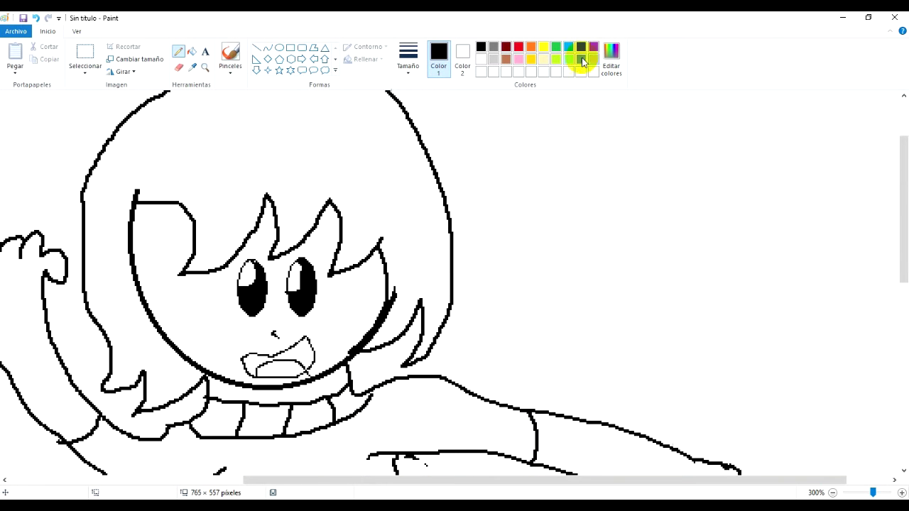
Step: Mix a custom turquoise colour and fill the hair with it
{"action": "left_click", "coordinate": [609, 57]}
{"action": "left_click_drag", "start_coordinate": [574, 206], "coordinate": [574, 229]}
{"action": "left_click", "coordinate": [339, 334]}
{"action": "left_click", "coordinate": [191, 52]}
{"action": "left_click", "coordinate": [240, 144]}
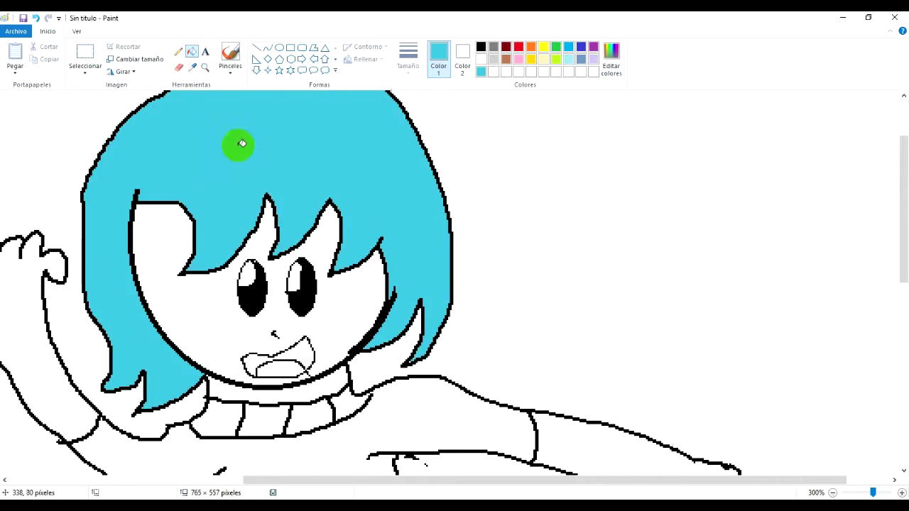
Step: Mix a pale cream skin colour and fill the face and both forearms with it
{"action": "left_click", "coordinate": [611, 57]}
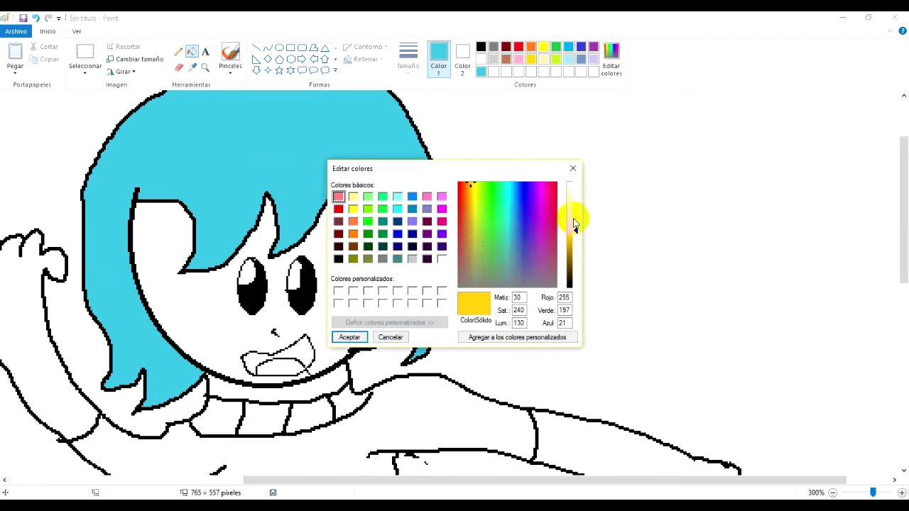
{"action": "left_click_drag", "start_coordinate": [574, 222], "coordinate": [576, 195]}
{"action": "left_click", "coordinate": [345, 335]}
{"action": "left_click", "coordinate": [271, 321]}
{"action": "scroll", "coordinate": [557, 284], "scroll_direction": "down", "scroll_amount": 2}
{"action": "left_click", "coordinate": [557, 284]}
{"action": "left_click", "coordinate": [52, 223]}
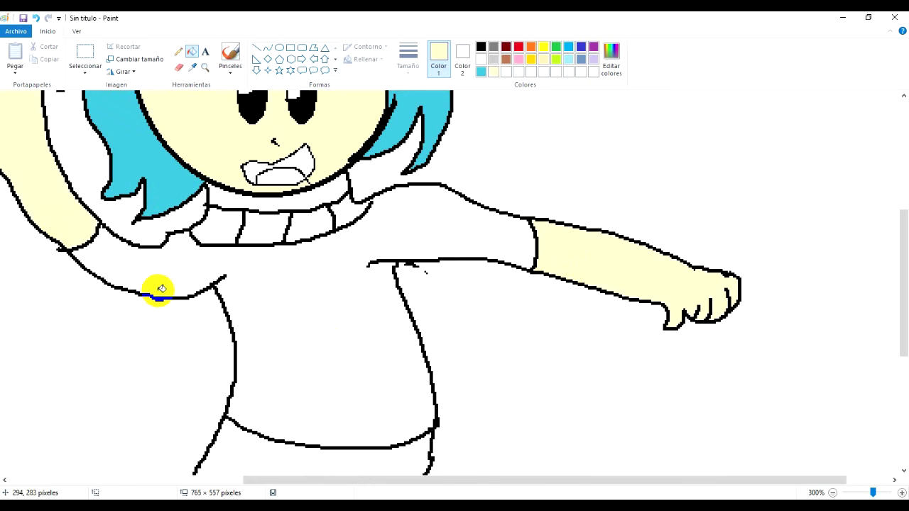
Step: Mix a dark grey by lightening black and fill the trousers with it
{"action": "scroll", "coordinate": [213, 302], "scroll_direction": "down", "scroll_amount": 3}
{"action": "scroll", "coordinate": [319, 127], "scroll_direction": "up", "scroll_amount": 1}
{"action": "left_click", "coordinate": [483, 47]}
{"action": "left_click", "coordinate": [611, 57]}
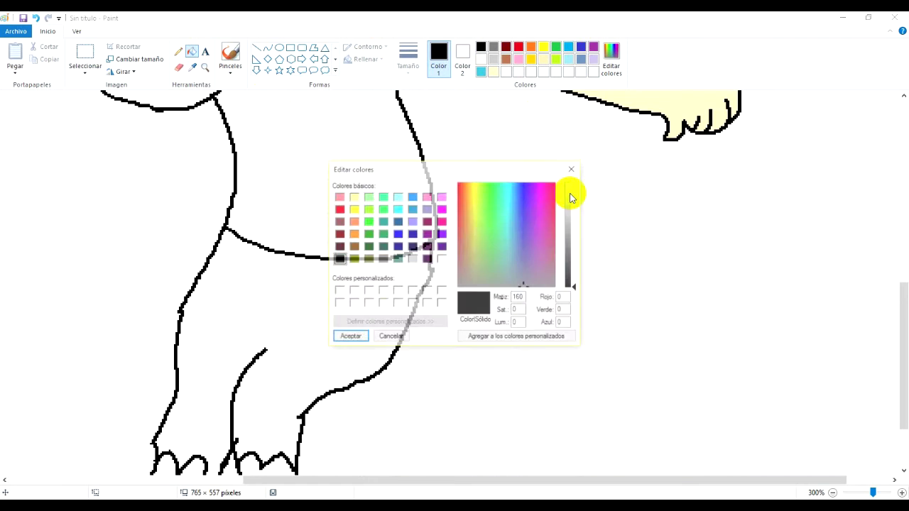
{"action": "left_click", "coordinate": [576, 254]}
{"action": "left_click", "coordinate": [349, 337]}
{"action": "left_click", "coordinate": [331, 327]}
{"action": "scroll", "coordinate": [331, 327], "scroll_direction": "down", "scroll_amount": 1}
Step: Draw a black edge across the ankle of the dark-filled shoe and erase patches of the fill inside that shoe
{"action": "left_click", "coordinate": [178, 51]}
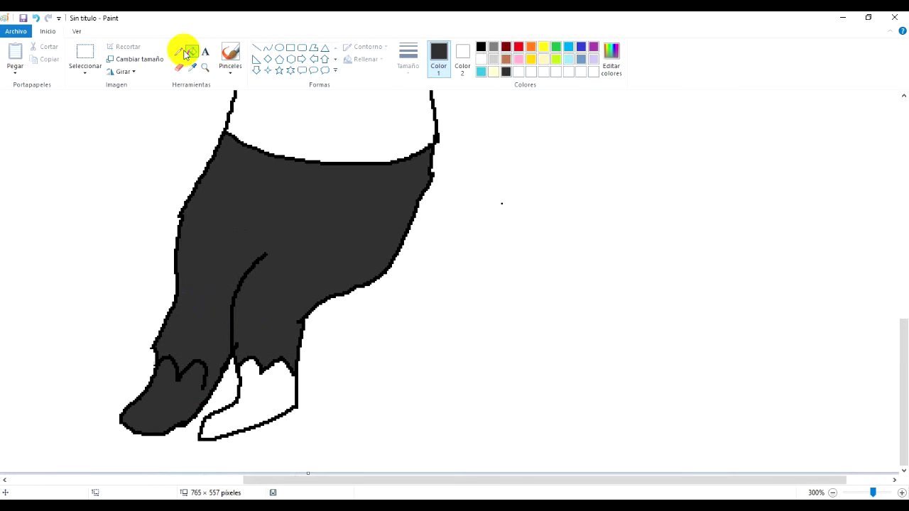
{"action": "left_click", "coordinate": [493, 47]}
{"action": "left_click", "coordinate": [263, 305]}
{"action": "left_click", "coordinate": [481, 47]}
{"action": "left_click", "coordinate": [172, 357]}
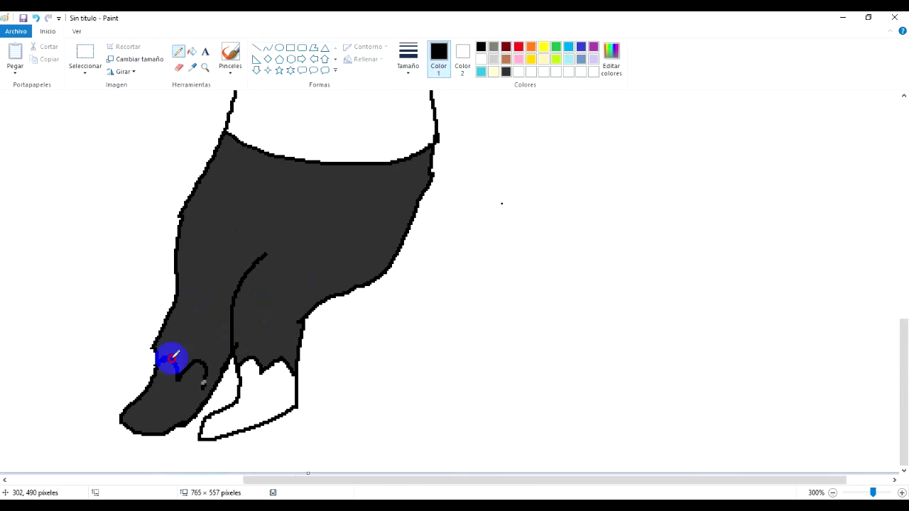
{"action": "left_click", "coordinate": [178, 67]}
{"action": "left_click", "coordinate": [168, 383]}
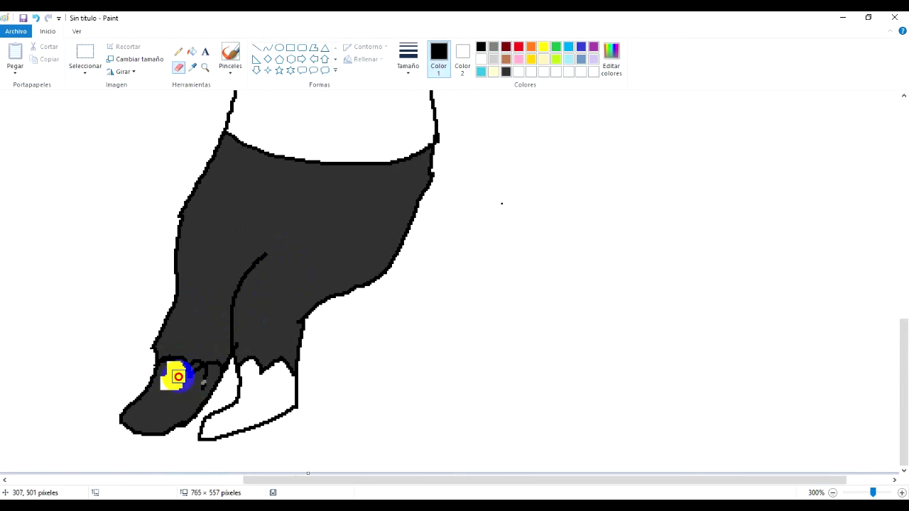
{"action": "left_click", "coordinate": [180, 51]}
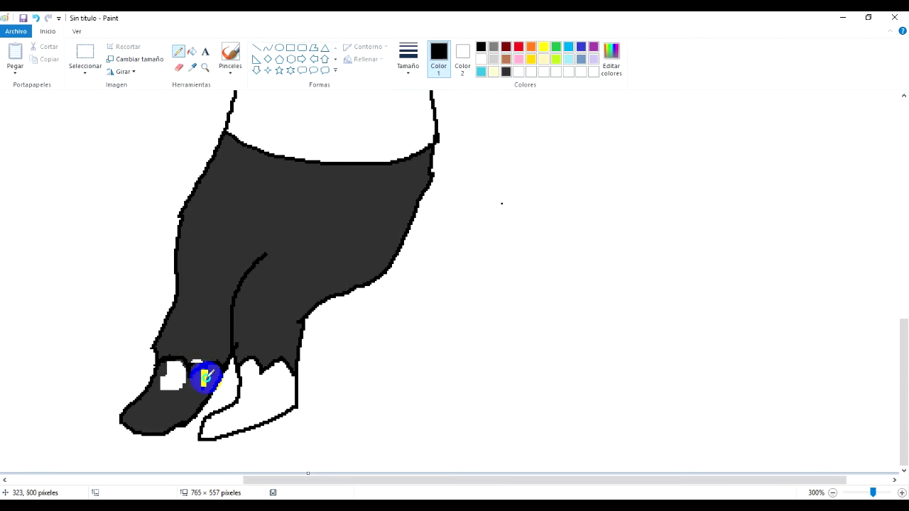
{"action": "left_click", "coordinate": [191, 52]}
{"action": "left_click", "coordinate": [165, 324]}
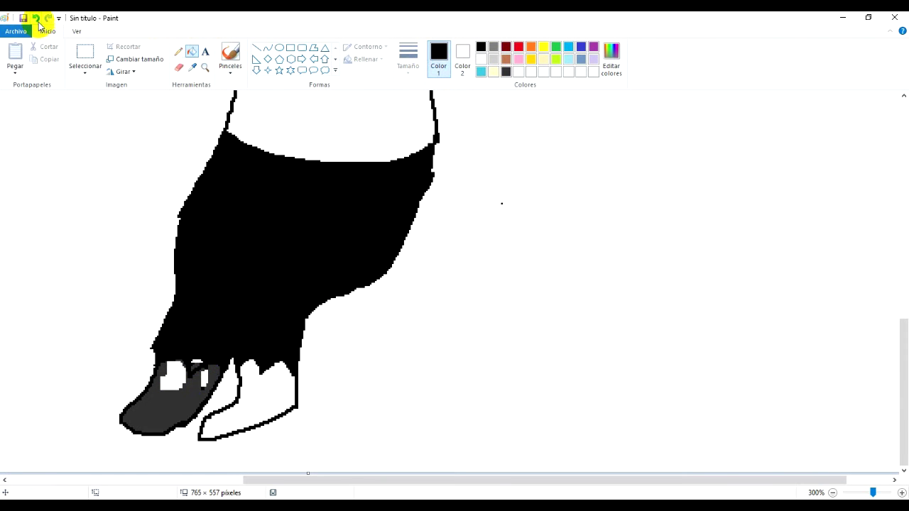
{"action": "left_click", "coordinate": [37, 19]}
Step: Patch the white gap at the ankle edge with the trousers' sampled dark grey and fill both shoes brown
{"action": "left_click", "coordinate": [195, 69]}
{"action": "left_click", "coordinate": [215, 231]}
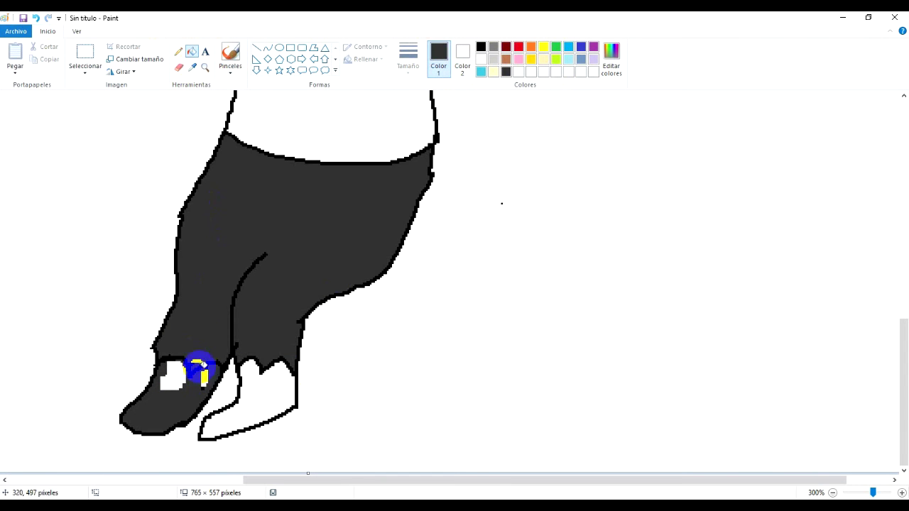
{"action": "left_click", "coordinate": [505, 59]}
{"action": "left_click", "coordinate": [173, 376]}
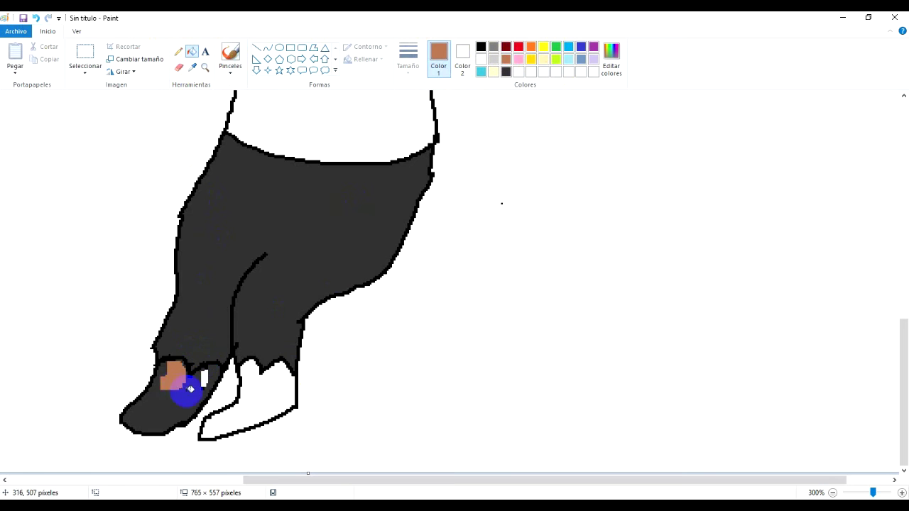
{"action": "left_click", "coordinate": [202, 392]}
{"action": "left_click", "coordinate": [255, 389]}
Step: Fill the sweater's torso and both sleeves with pink
{"action": "scroll", "coordinate": [294, 416], "scroll_direction": "up", "scroll_amount": 8}
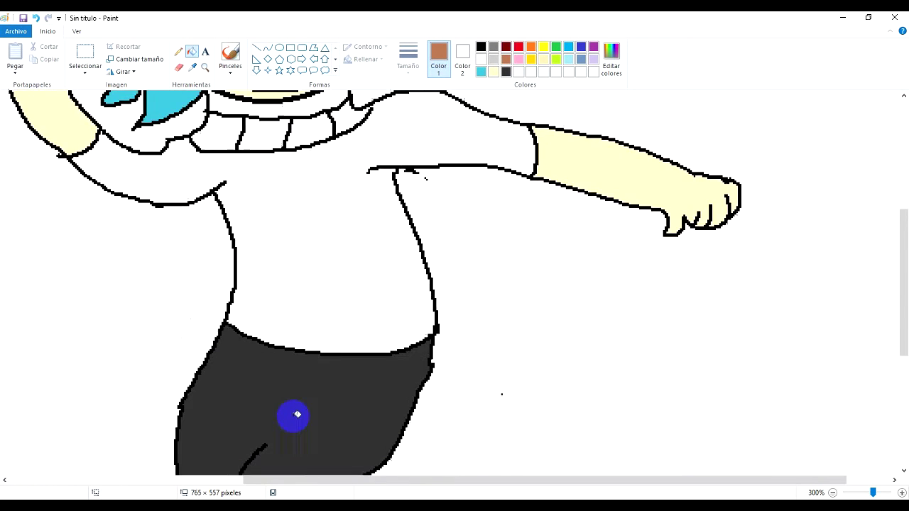
{"action": "left_click", "coordinate": [522, 60]}
{"action": "left_click", "coordinate": [307, 385]}
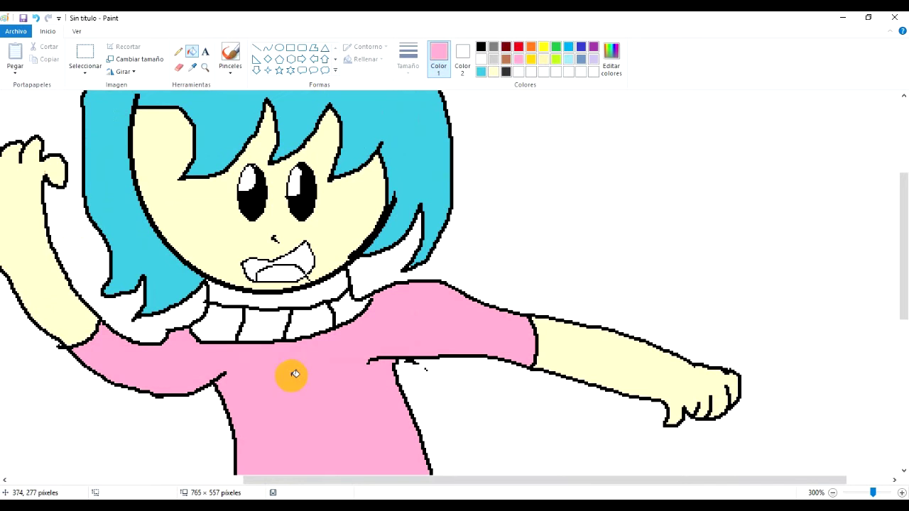
Step: Fill the neck above the collar with the custom cream skin colour
{"action": "scroll", "coordinate": [349, 217], "scroll_direction": "down", "scroll_amount": 8}
{"action": "scroll", "coordinate": [349, 217], "scroll_direction": "up", "scroll_amount": 10}
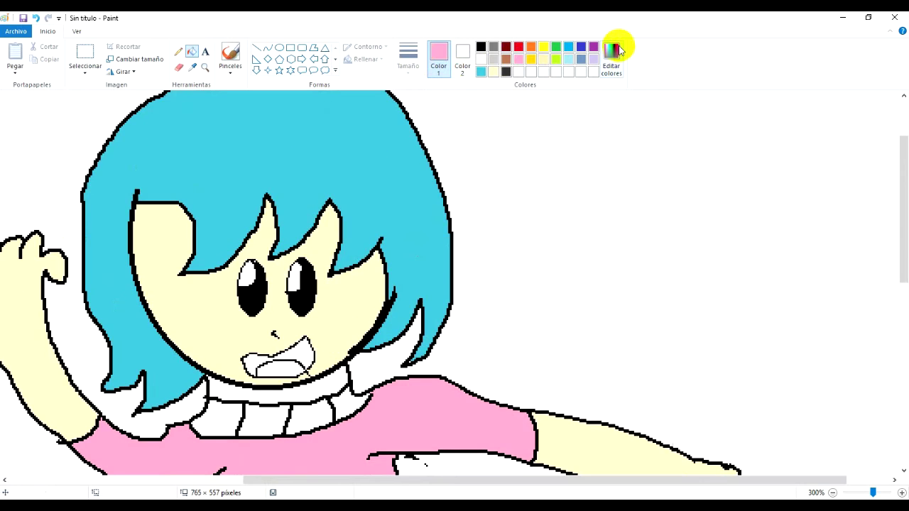
{"action": "left_click", "coordinate": [494, 71]}
{"action": "left_click", "coordinate": [291, 393]}
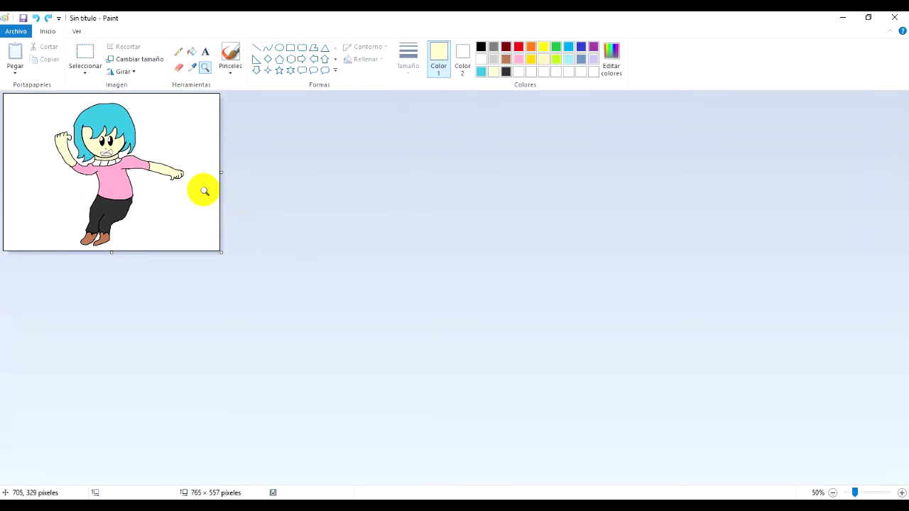
Step: Fill the four collar segments with yellow, lime, red and gold in that order at 500% zoom
{"action": "left_click", "coordinate": [203, 191]}
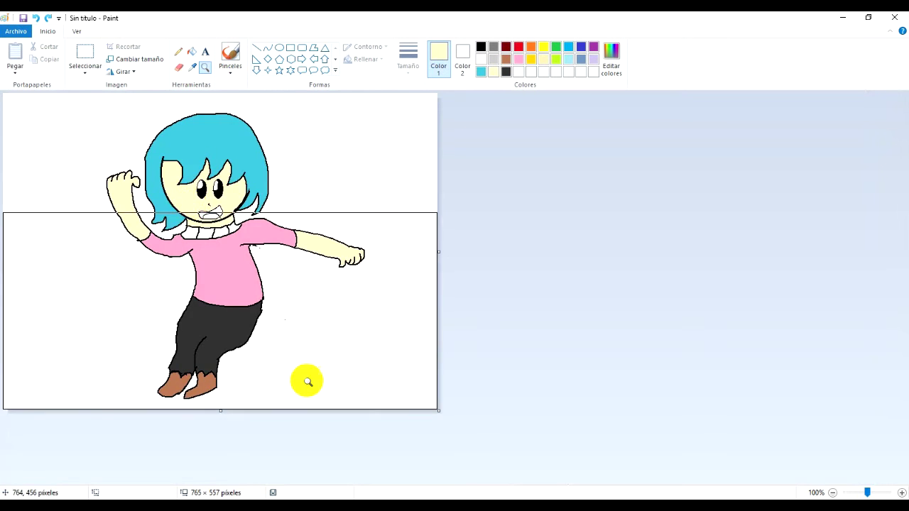
{"action": "left_click", "coordinate": [203, 302]}
{"action": "left_click", "coordinate": [543, 46]}
{"action": "left_click", "coordinate": [192, 52]}
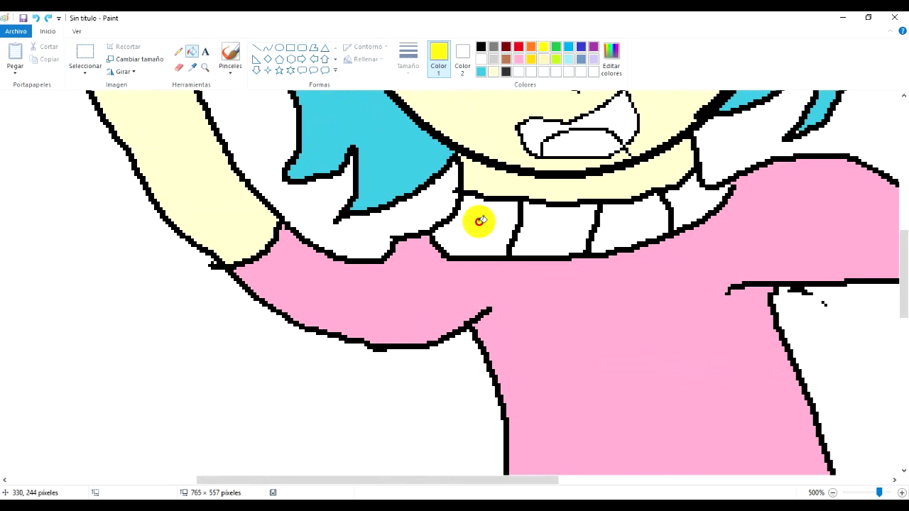
{"action": "left_click", "coordinate": [464, 236]}
{"action": "left_click", "coordinate": [556, 60]}
{"action": "left_click", "coordinate": [564, 229]}
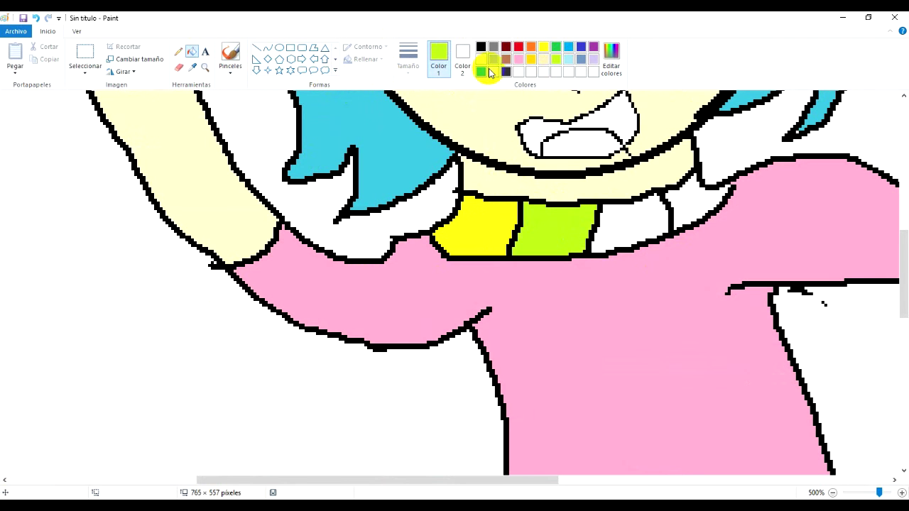
{"action": "left_click", "coordinate": [519, 46]}
{"action": "left_click", "coordinate": [625, 229]}
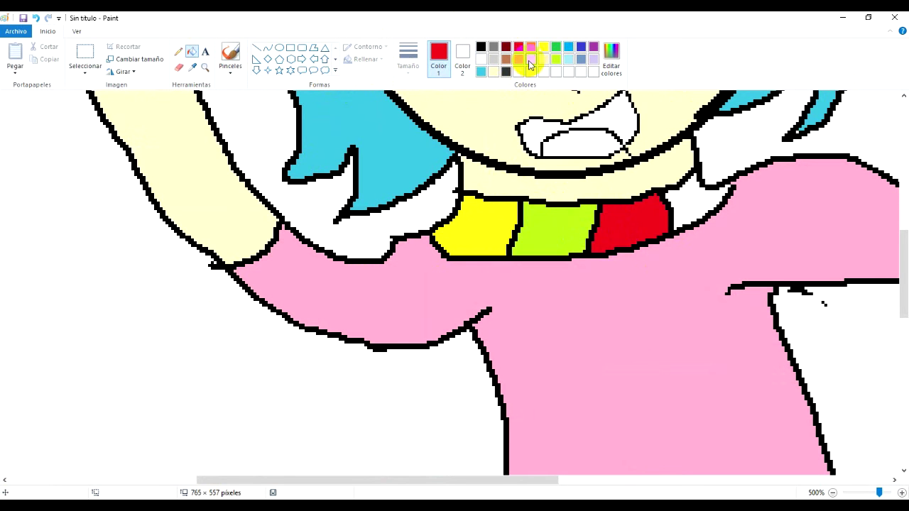
{"action": "left_click", "coordinate": [531, 59]}
{"action": "left_click", "coordinate": [696, 205]}
Step: Remove the stray black marks under the outstretched arm and beside the trousers
{"action": "scroll", "coordinate": [696, 205], "scroll_direction": "up", "scroll_amount": 3}
{"action": "left_click_drag", "start_coordinate": [508, 488], "coordinate": [607, 488]}
{"action": "left_click", "coordinate": [178, 51]}
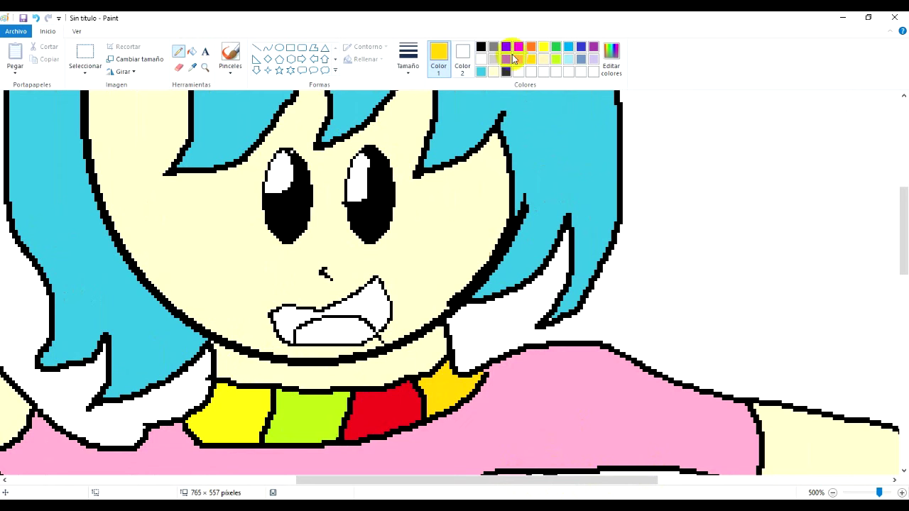
{"action": "left_click", "coordinate": [480, 71]}
{"action": "scroll", "coordinate": [453, 236], "scroll_direction": "down", "scroll_amount": 7}
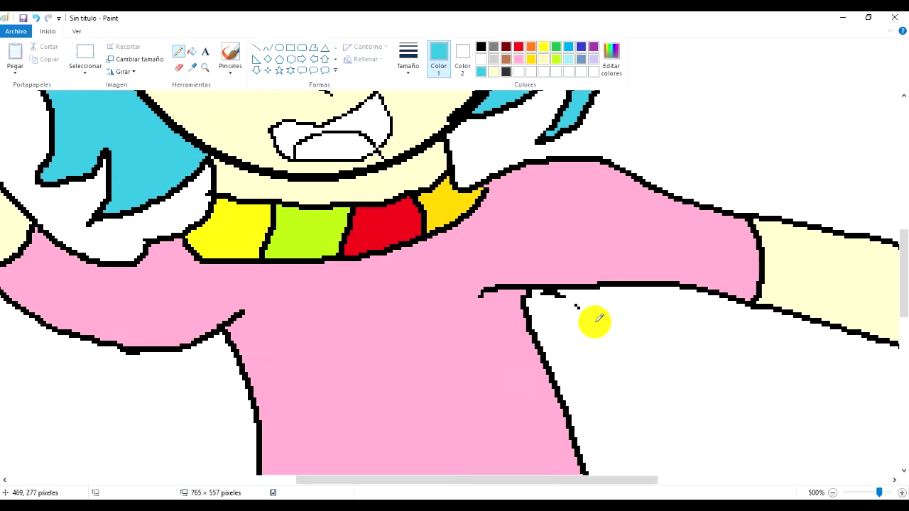
{"action": "mouse_move", "coordinate": [577, 308]}
{"action": "left_mouse_down"}
{"action": "mouse_move", "coordinate": [545, 294]}
{"action": "mouse_move", "coordinate": [568, 298]}
{"action": "left_mouse_up"}
{"action": "scroll", "coordinate": [503, 276], "scroll_direction": "down", "scroll_amount": 8}
{"action": "scroll", "coordinate": [506, 281], "scroll_direction": "up", "scroll_amount": 11}
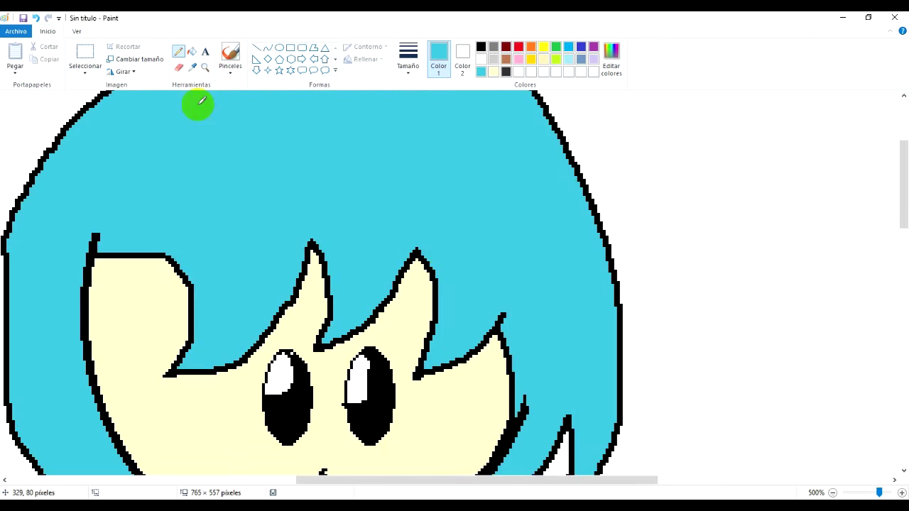
{"action": "scroll", "coordinate": [666, 304], "scroll_direction": "down", "scroll_amount": 10}
{"action": "scroll", "coordinate": [674, 294], "scroll_direction": "up", "scroll_amount": 2}
{"action": "scroll", "coordinate": [704, 303], "scroll_direction": "up", "scroll_amount": 2}
{"action": "scroll", "coordinate": [399, 81], "scroll_direction": "up", "scroll_amount": 5}
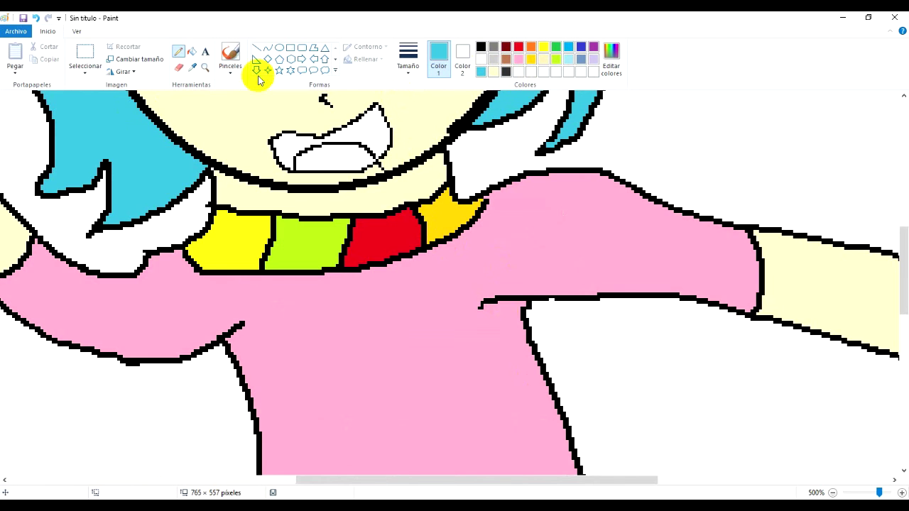
Step: Fill the tongue with red and the rest of the open mouth with black
{"action": "left_click", "coordinate": [192, 51]}
{"action": "left_click", "coordinate": [518, 46]}
{"action": "left_click", "coordinate": [335, 158]}
{"action": "left_click", "coordinate": [481, 46]}
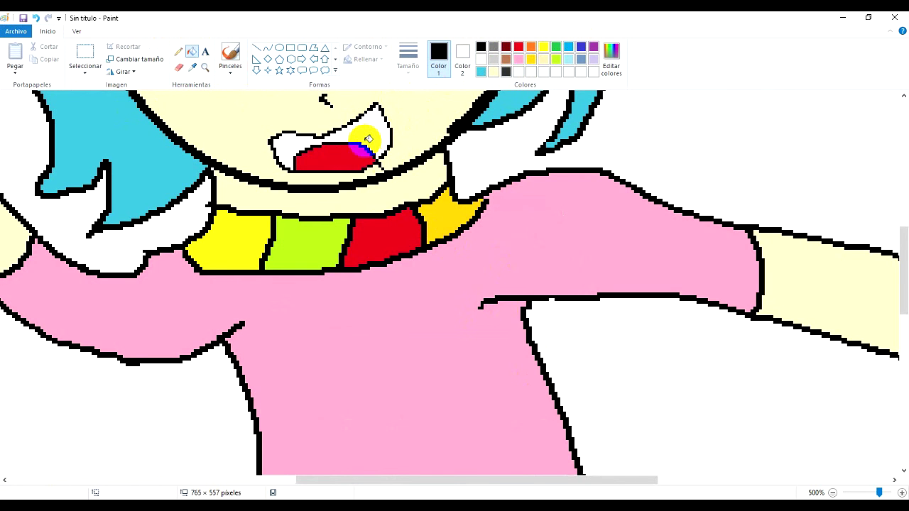
{"action": "left_click", "coordinate": [367, 138]}
Step: Zoom out to 100% to check the whole coloured character
{"action": "scroll", "coordinate": [355, 146], "scroll_direction": "up", "scroll_amount": 4}
{"action": "left_click", "coordinate": [205, 67]}
{"action": "right_click", "coordinate": [257, 222]}
{"action": "right_click", "coordinate": [267, 226]}
{"action": "right_click", "coordinate": [281, 230]}
{"action": "right_click", "coordinate": [287, 233]}
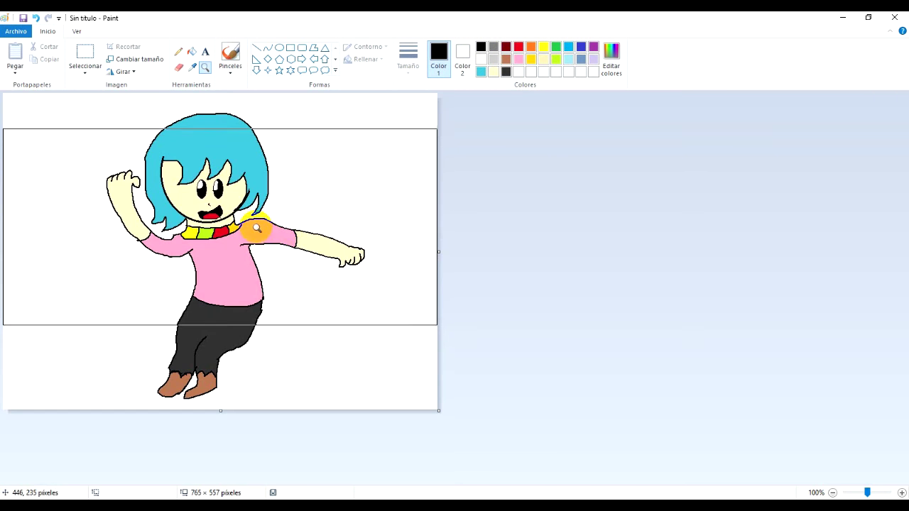